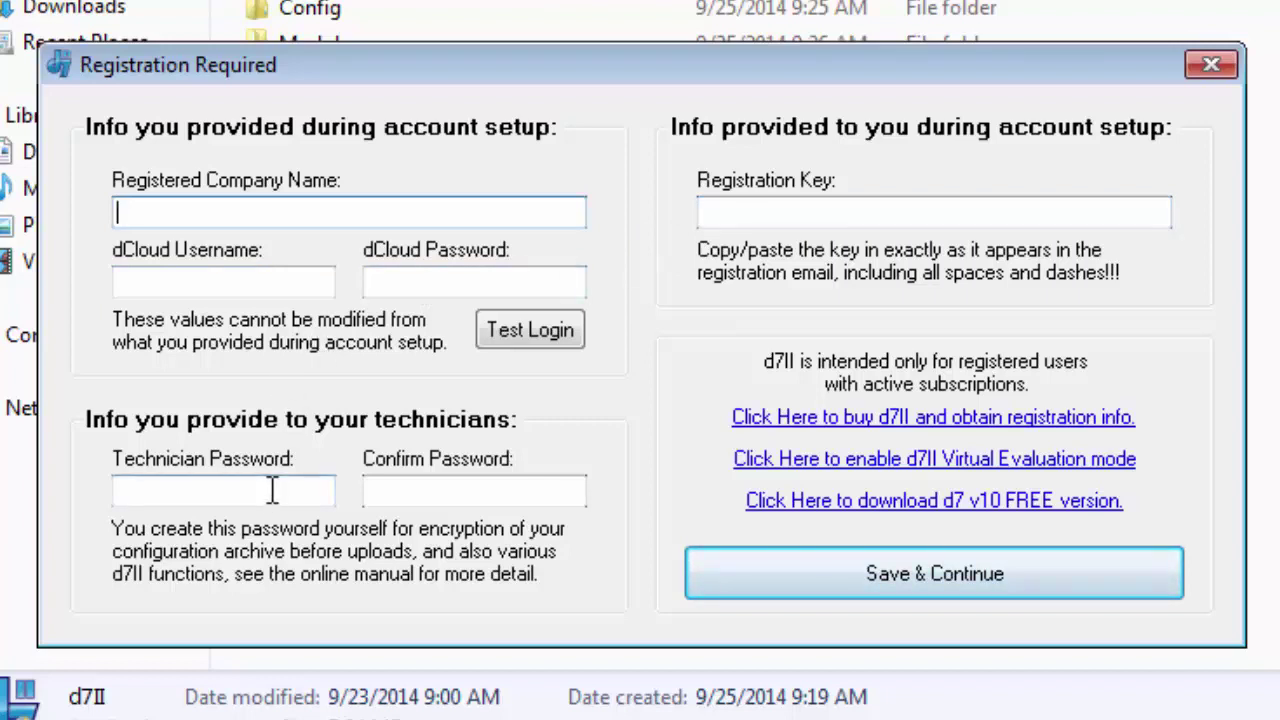
Step: Enable Virtual Evaluation mode, skip the online documentation and accept the license agreement
mouse_move(272, 492)
mouse_move(406, 492)
left_click(922, 460)
left_click(920, 449)
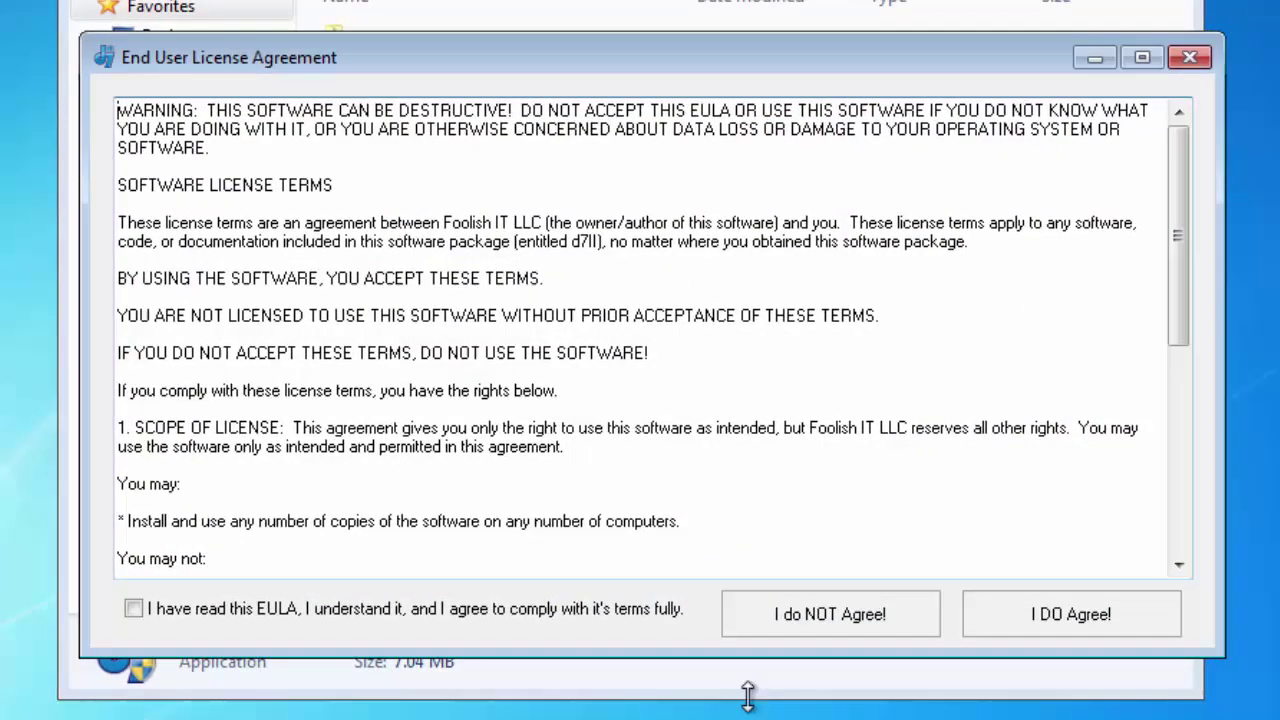
left_click(595, 608)
left_click(1048, 630)
left_click(659, 389)
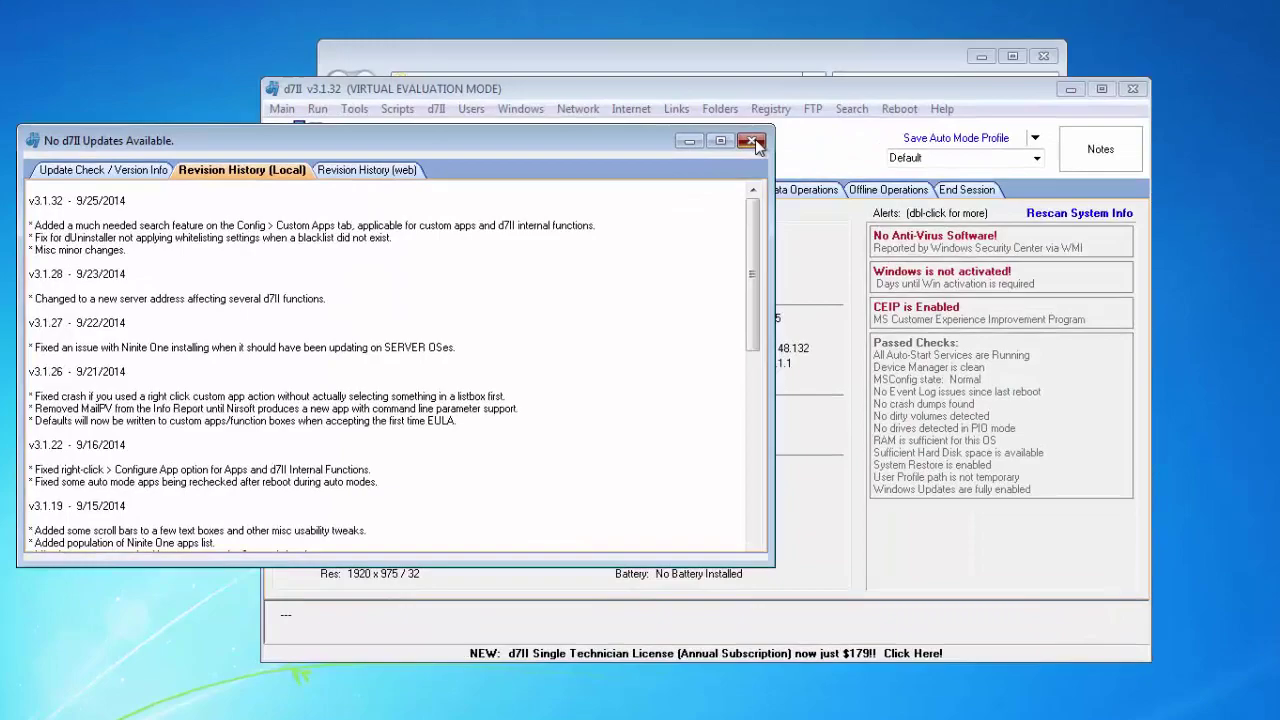
Step: Dismiss the no-updates notice and browse the Malware Removal, Repair, Maintenance and System Info sections
left_click(769, 157)
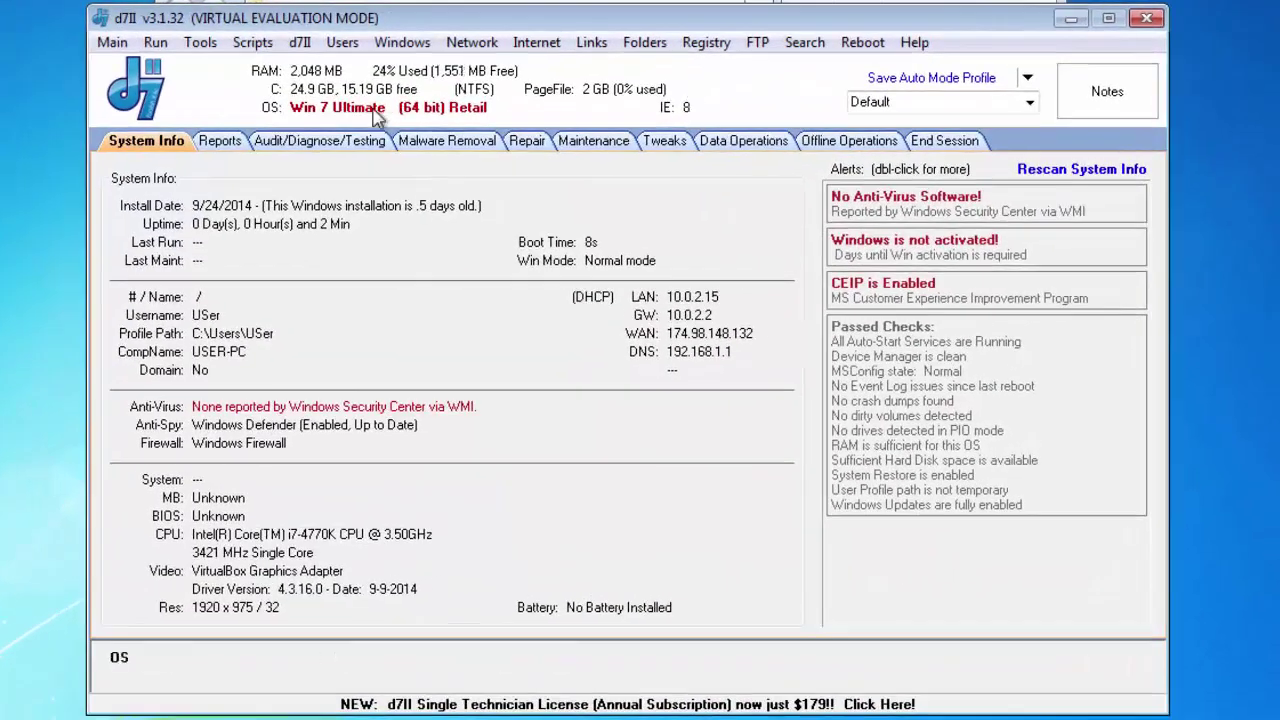
left_click(447, 141)
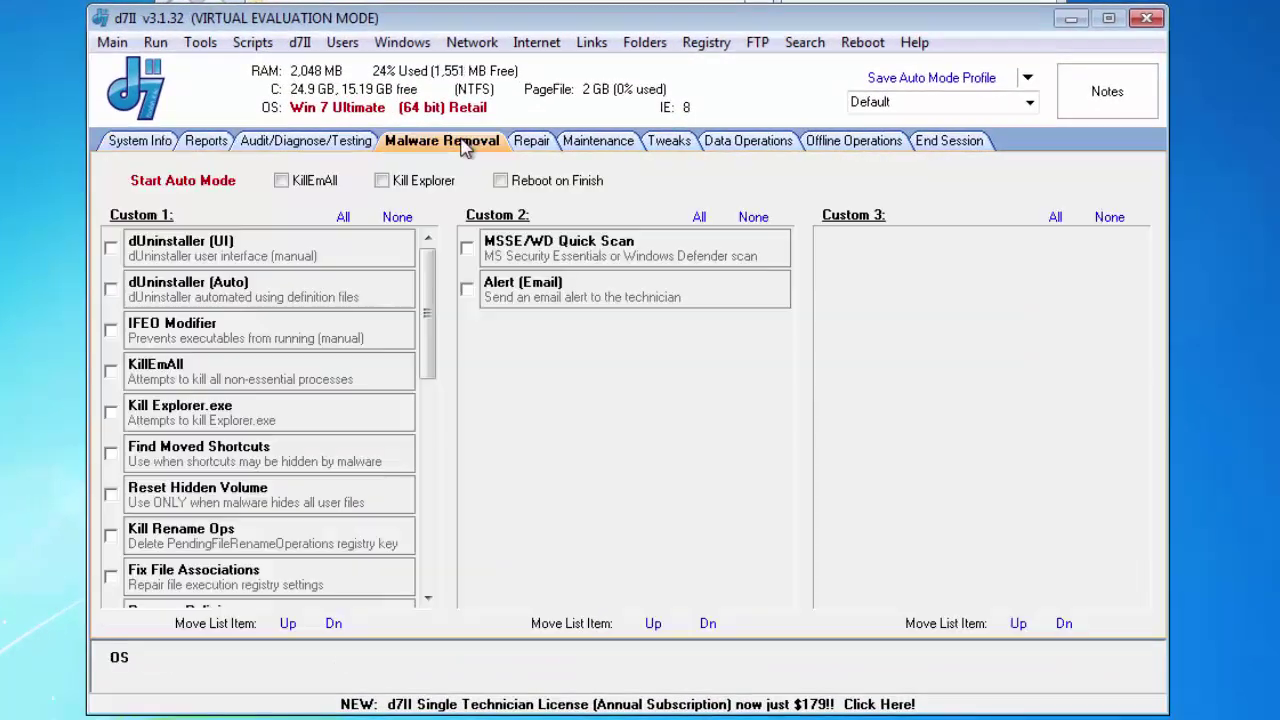
left_click(523, 144)
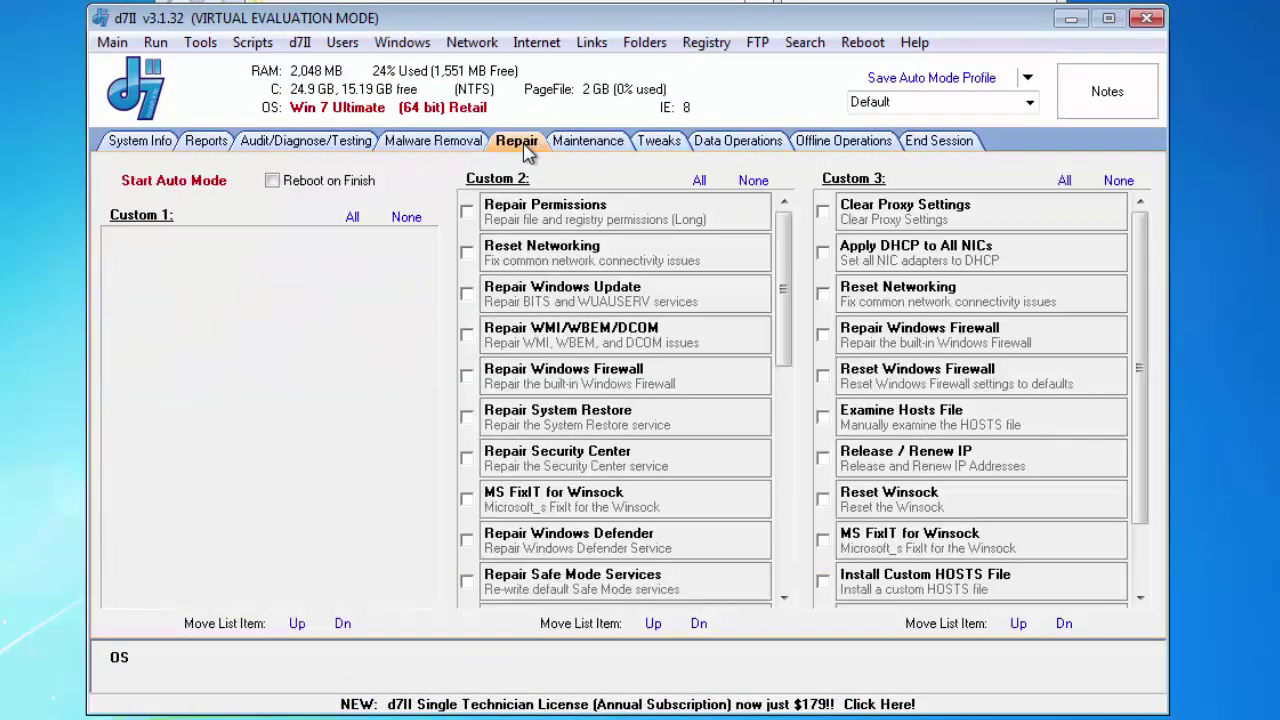
left_click(565, 141)
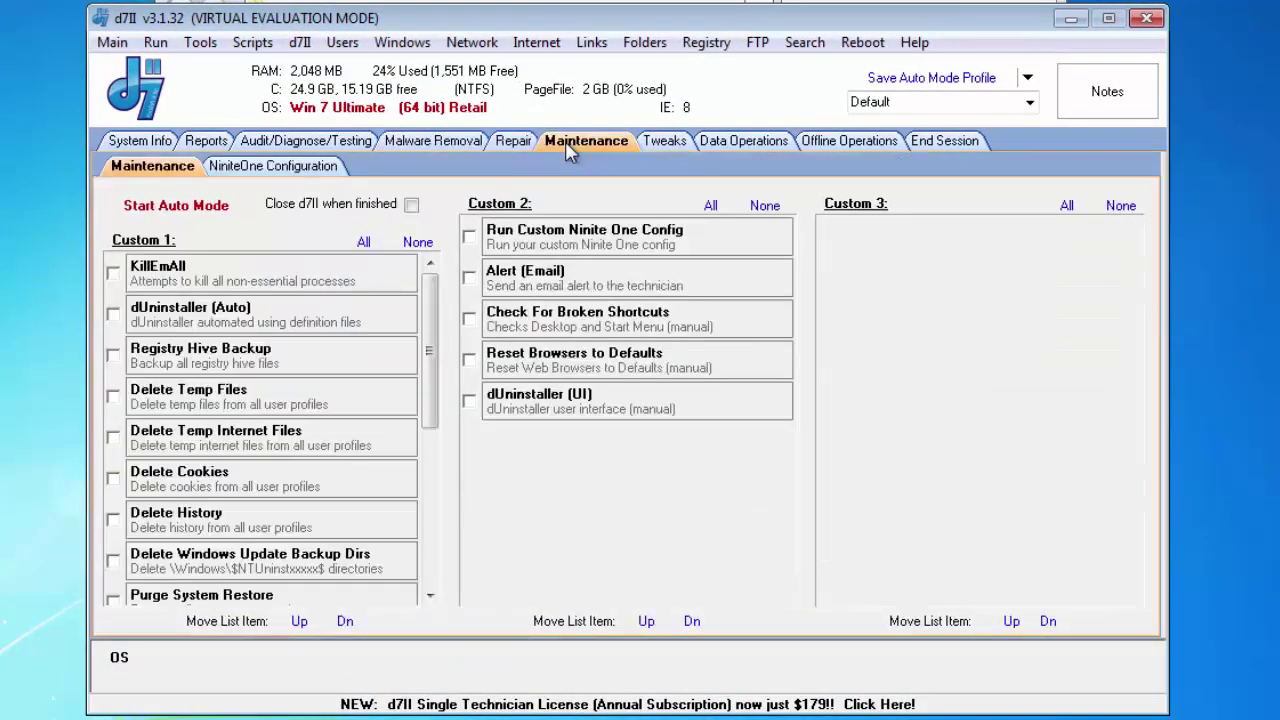
left_click(130, 144)
Step: Return to Malware Removal and scroll through its Custom 1 tool list
left_click(400, 144)
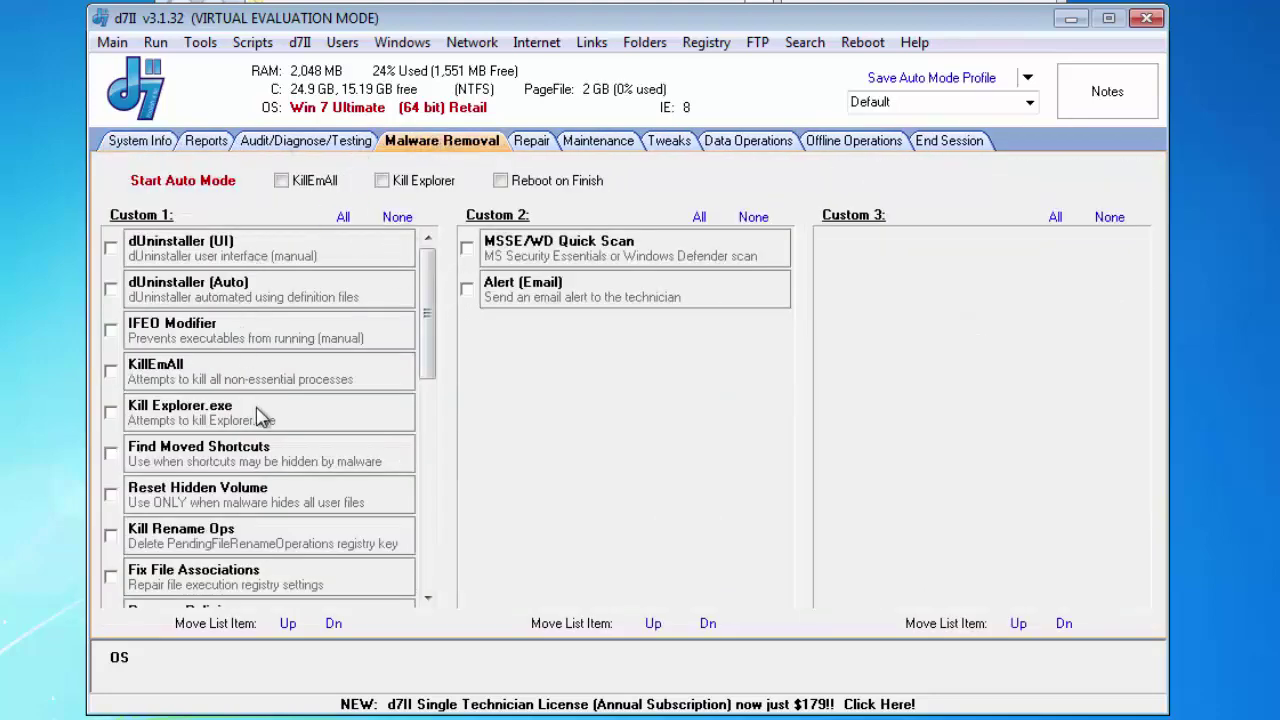
left_click_drag(430, 300, 430, 475)
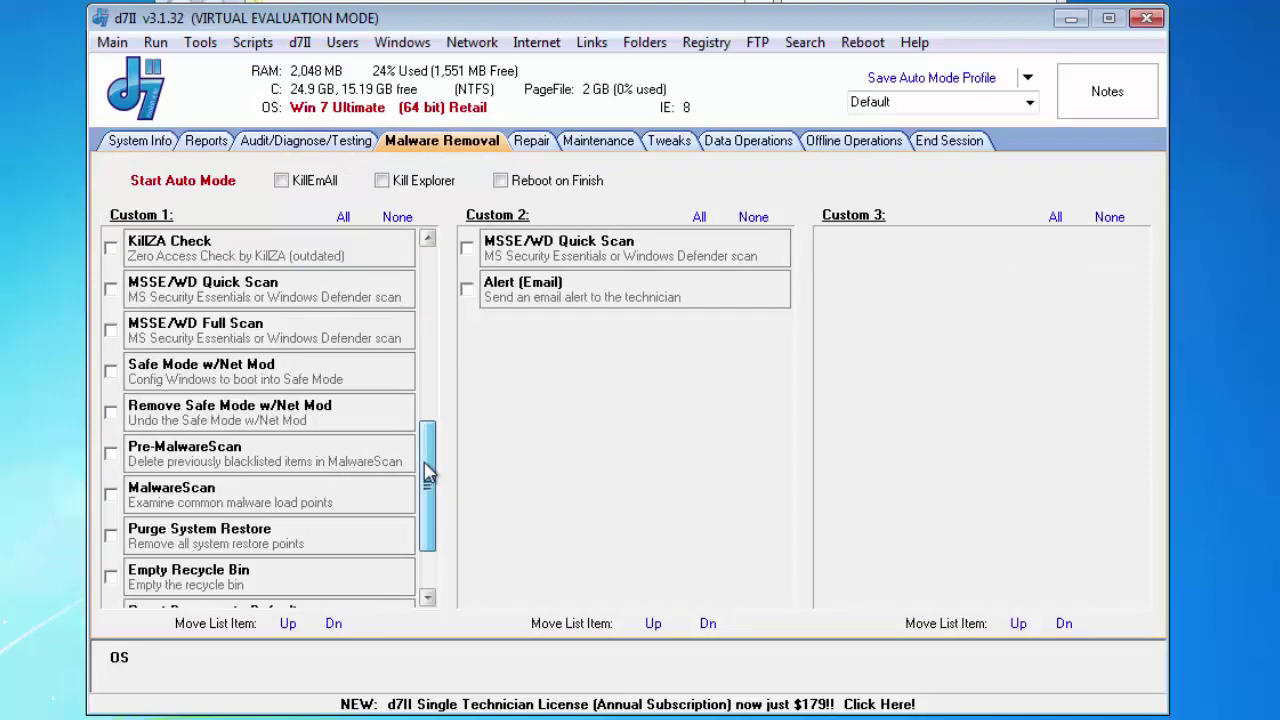
left_click(433, 380)
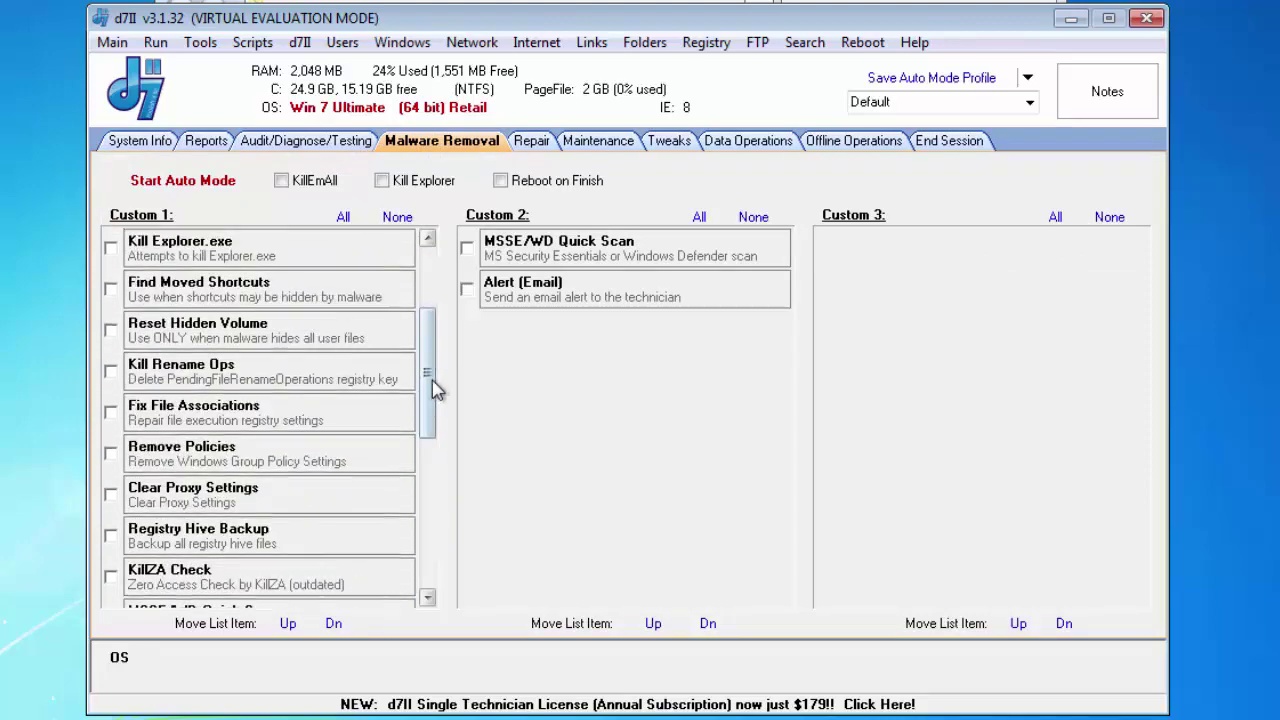
left_click_drag(433, 362, 430, 308)
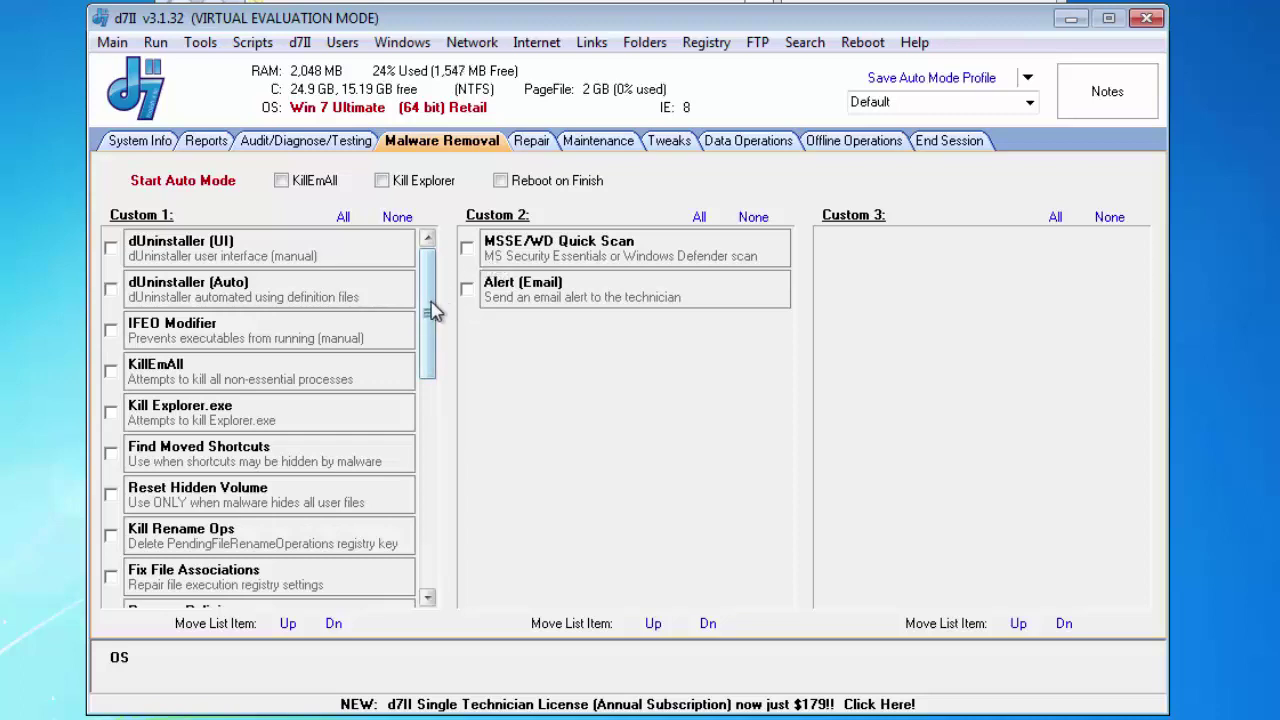
left_click_drag(432, 311, 455, 255)
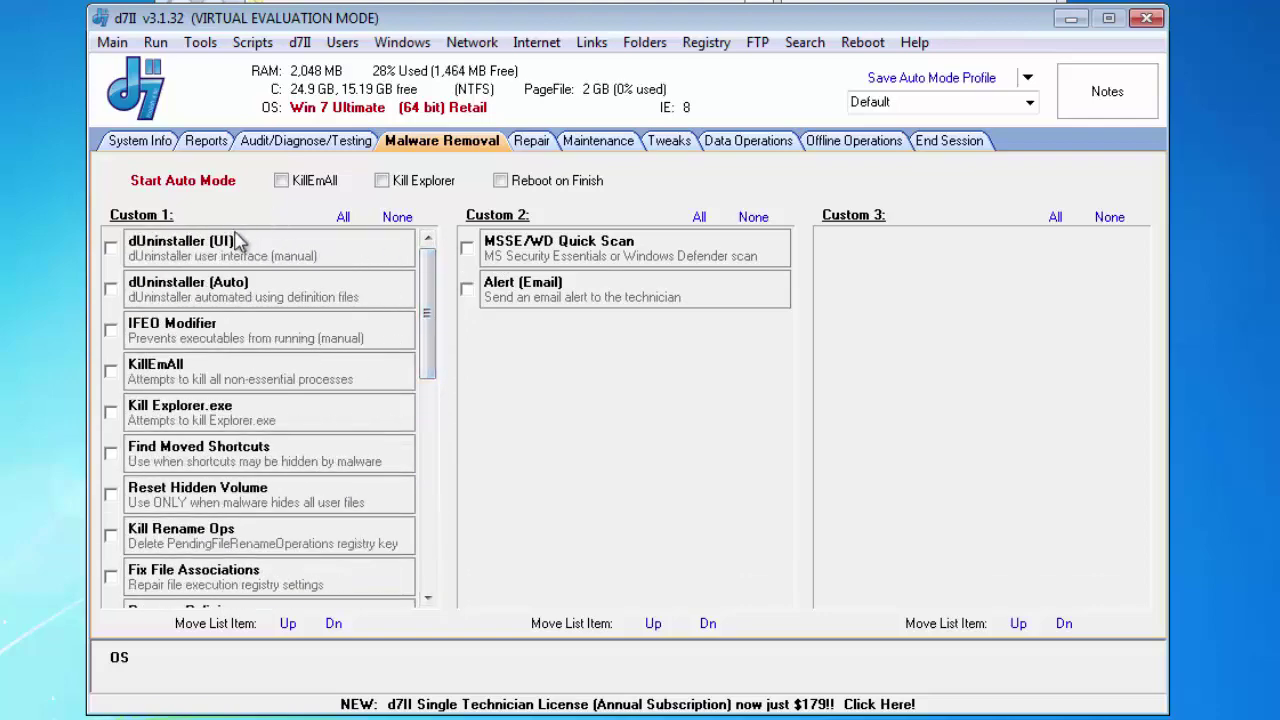
Step: Open d7II Config from the Main menu at the Custom Apps page
left_click(112, 42)
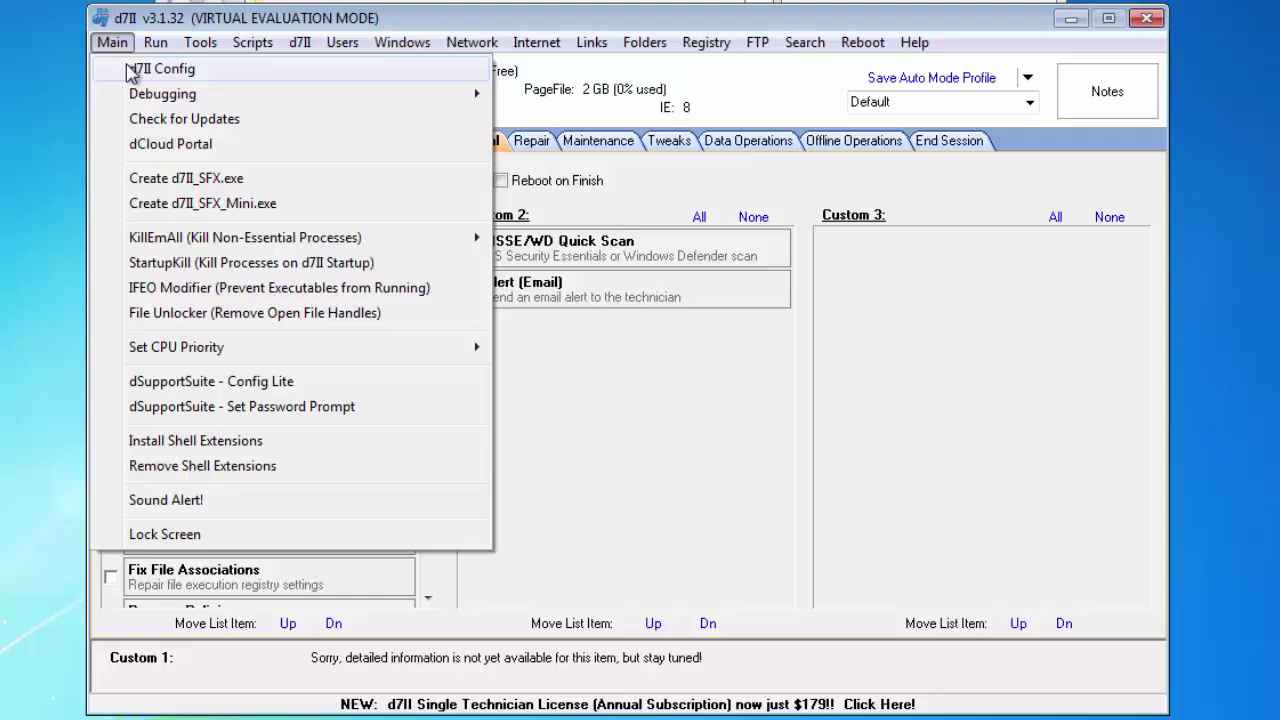
left_click(132, 67)
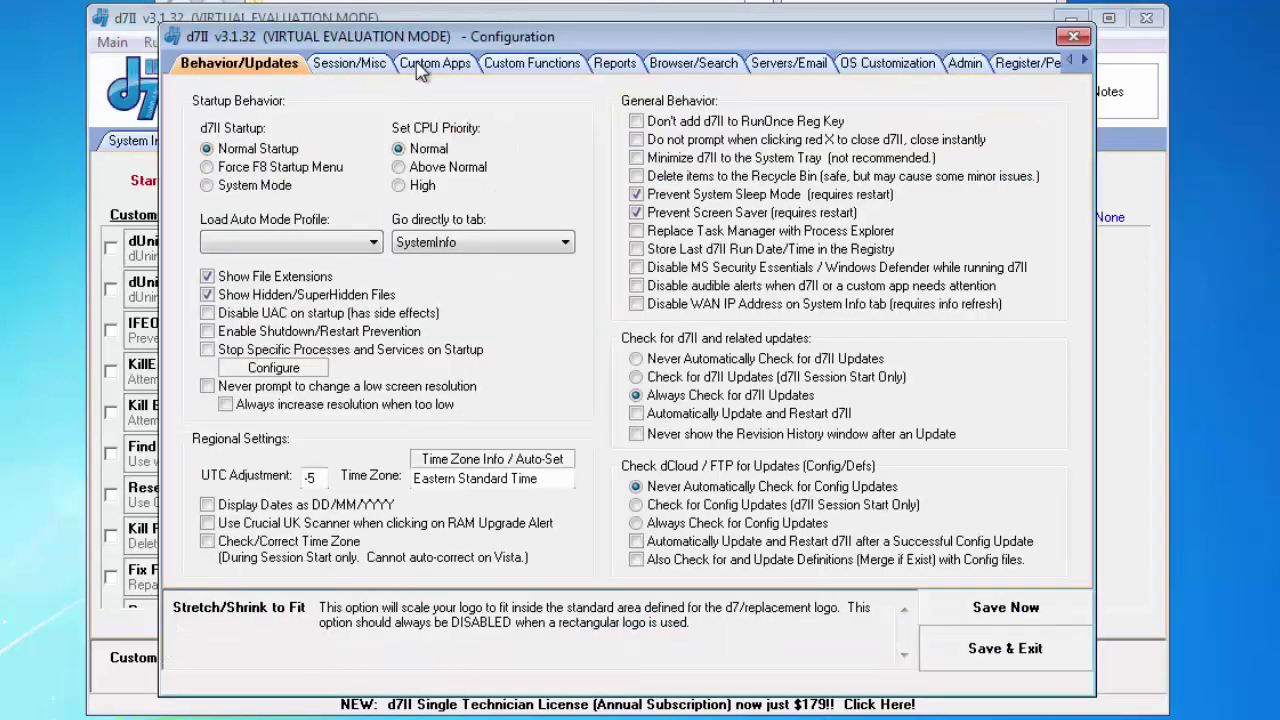
left_click(421, 65)
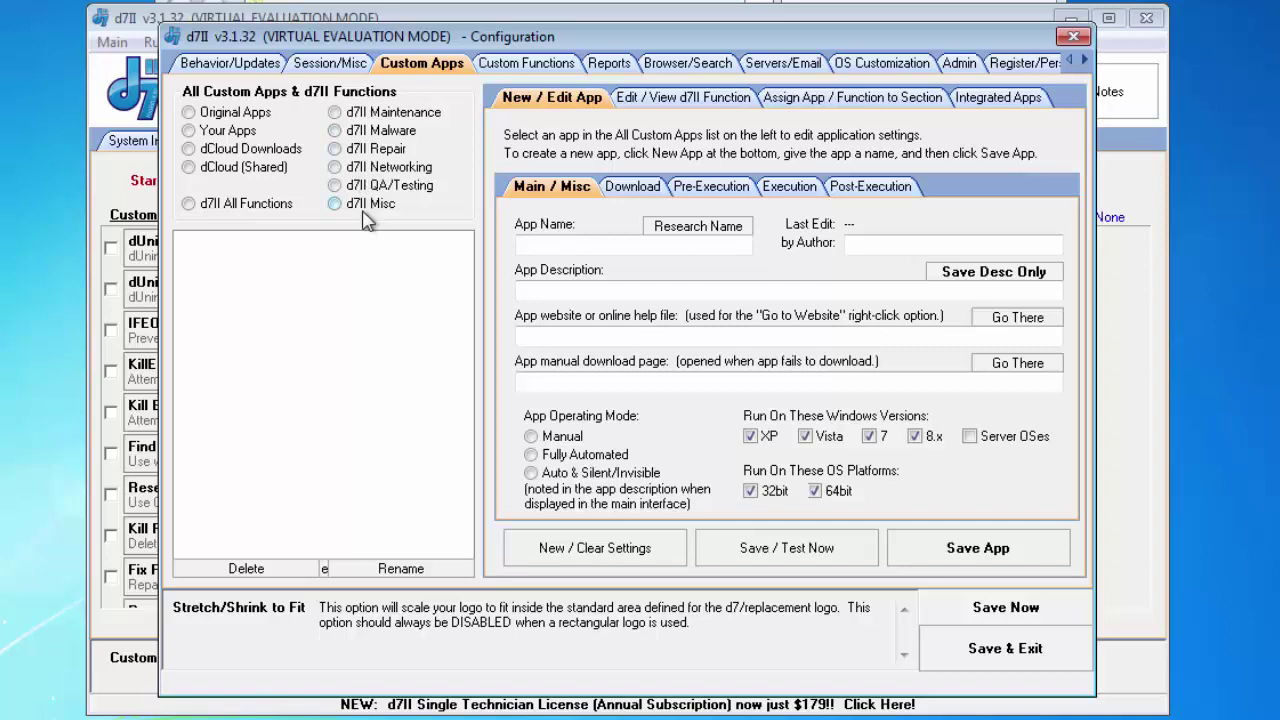
Step: Browse the Maintenance, Malware, Repair and Networking function lists, then list Original Apps
left_click(378, 116)
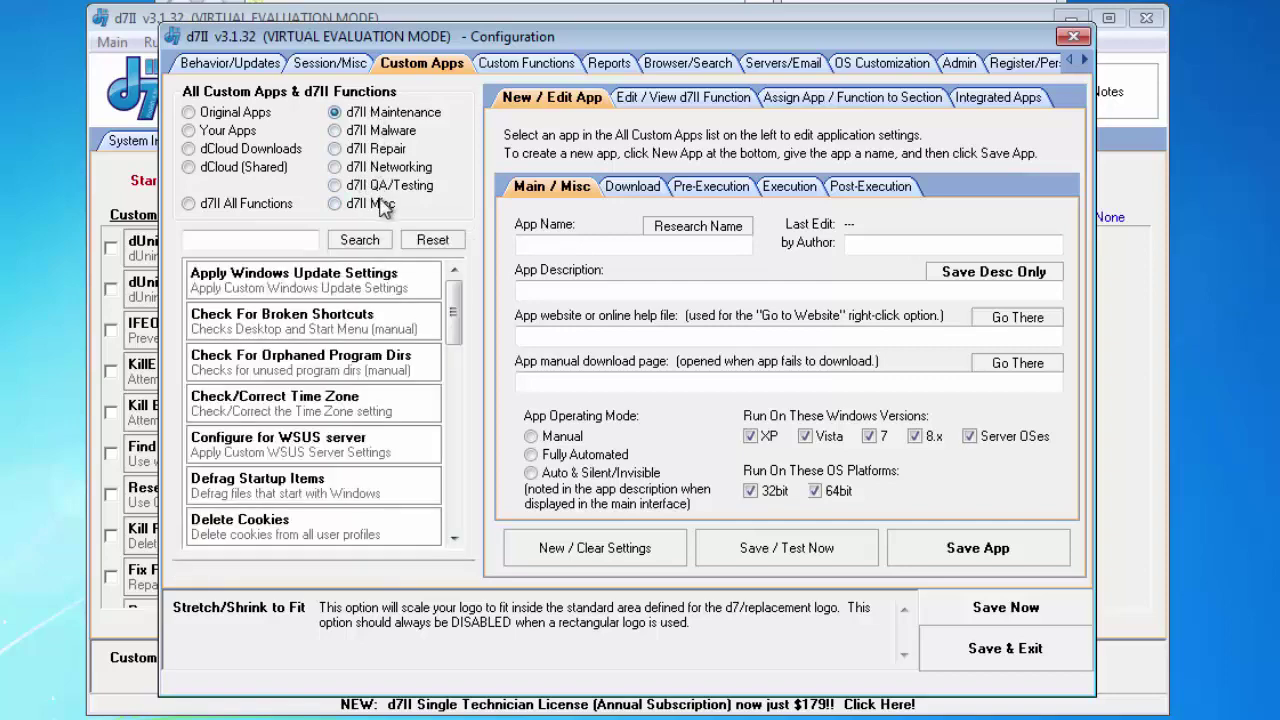
left_click(382, 132)
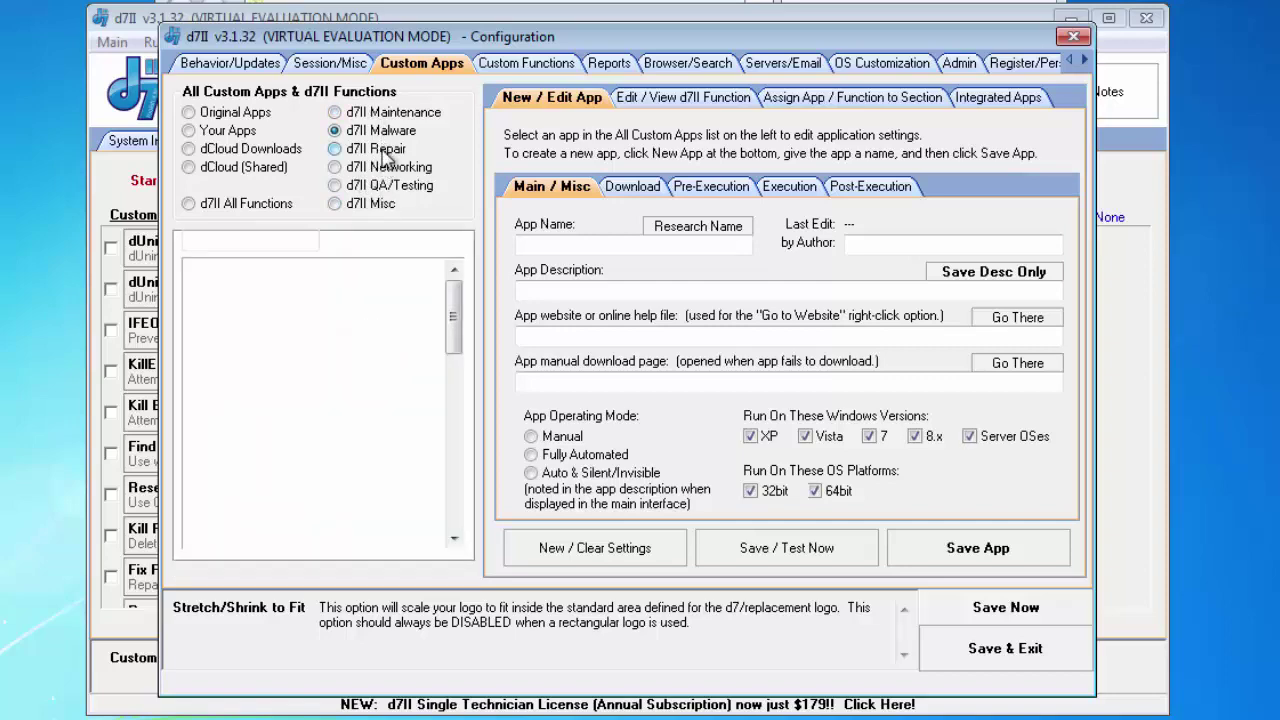
left_click(383, 151)
left_click(390, 172)
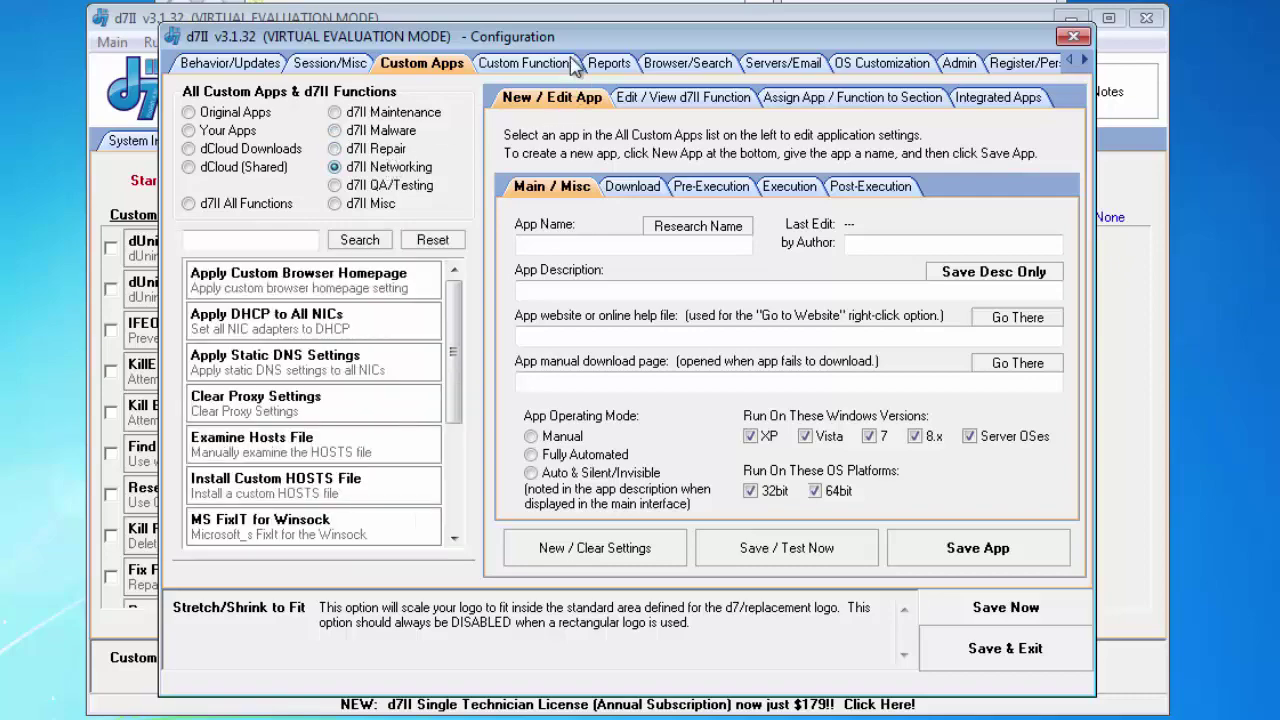
left_click_drag(572, 40, 1170, 60)
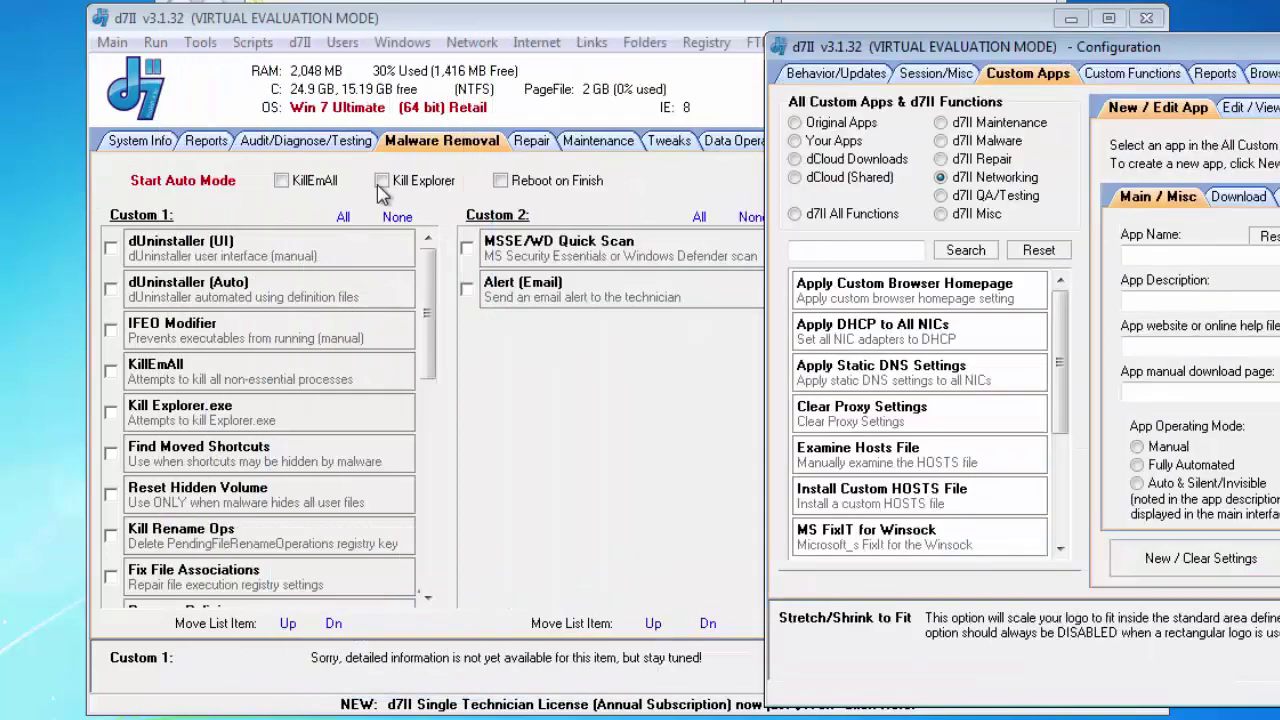
left_click_drag(900, 46, 295, 36)
left_click(188, 112)
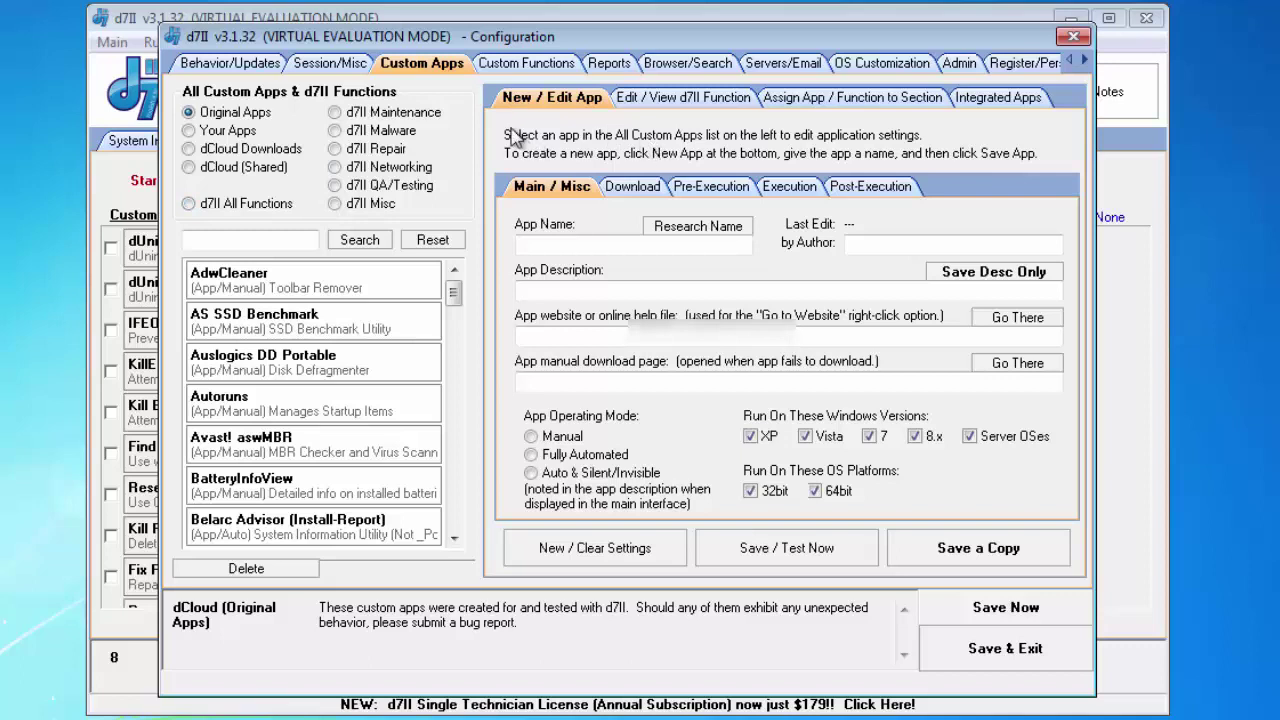
Step: On Assign App / Function to Section, pick AdwCleaner and browse Maint and Malware Custom lists, ending on Malware Custom 2
left_click(860, 104)
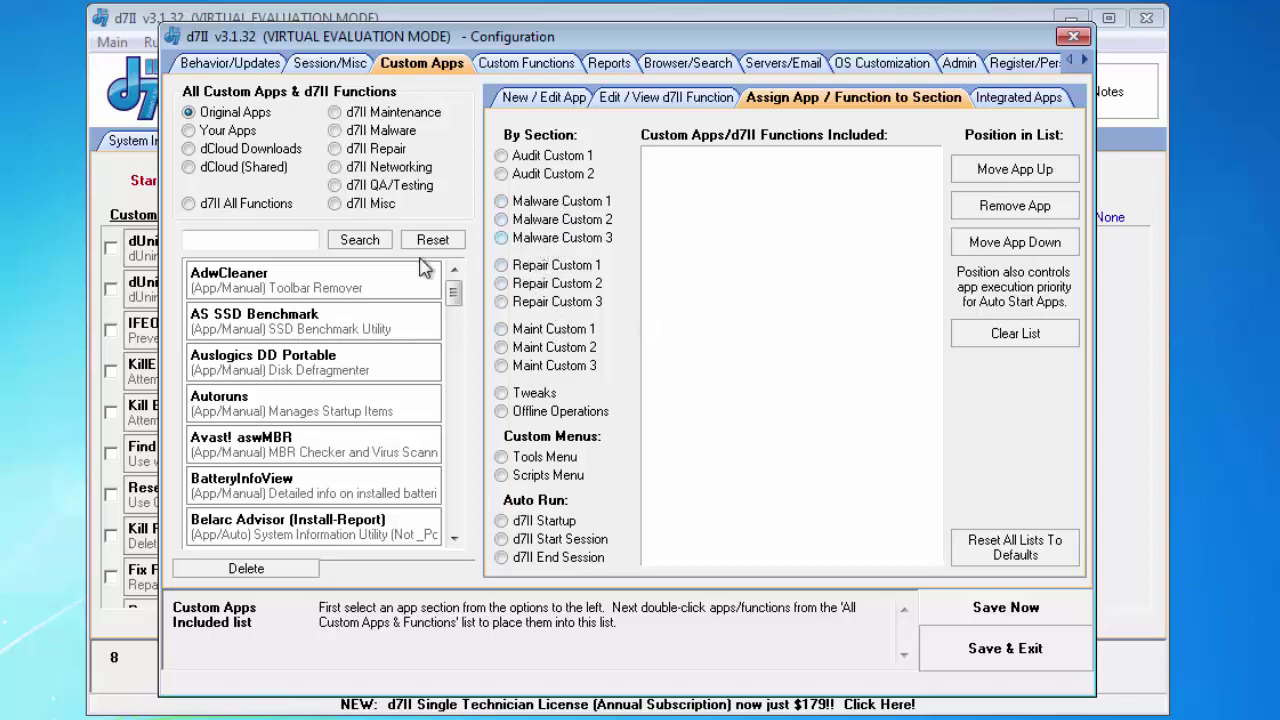
left_click(360, 283)
left_click(556, 332)
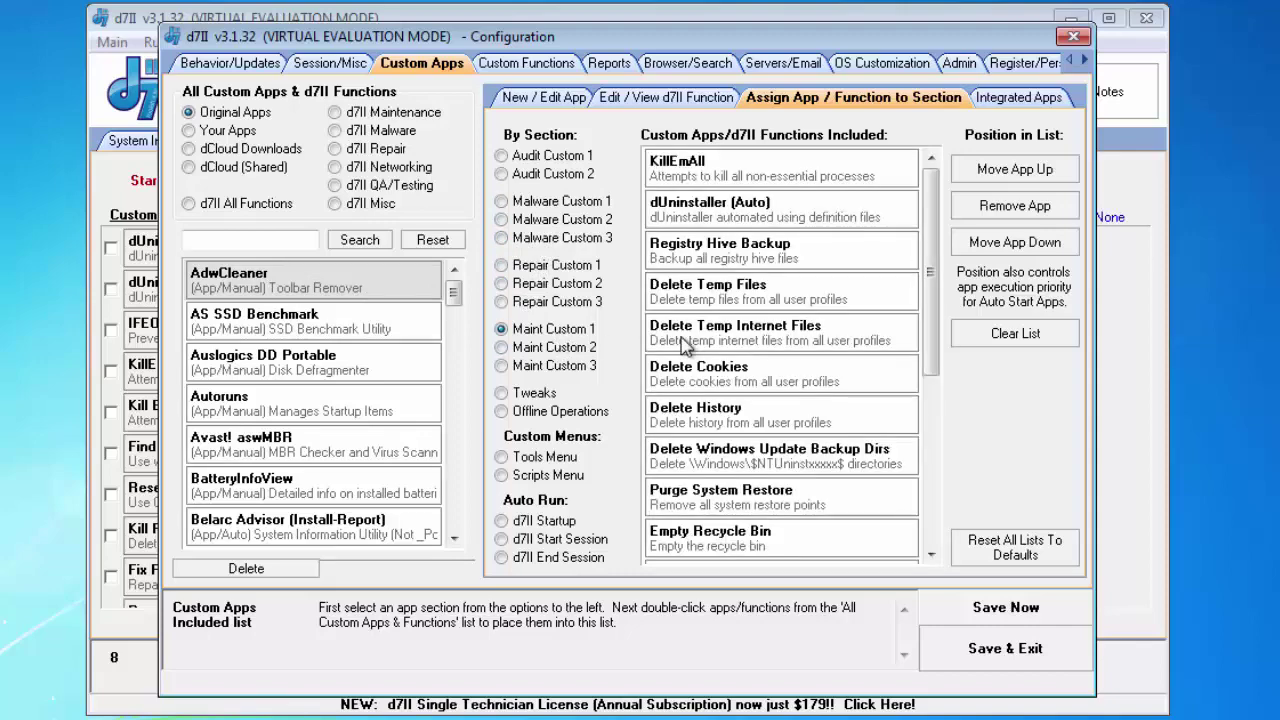
left_click(558, 348)
left_click(563, 368)
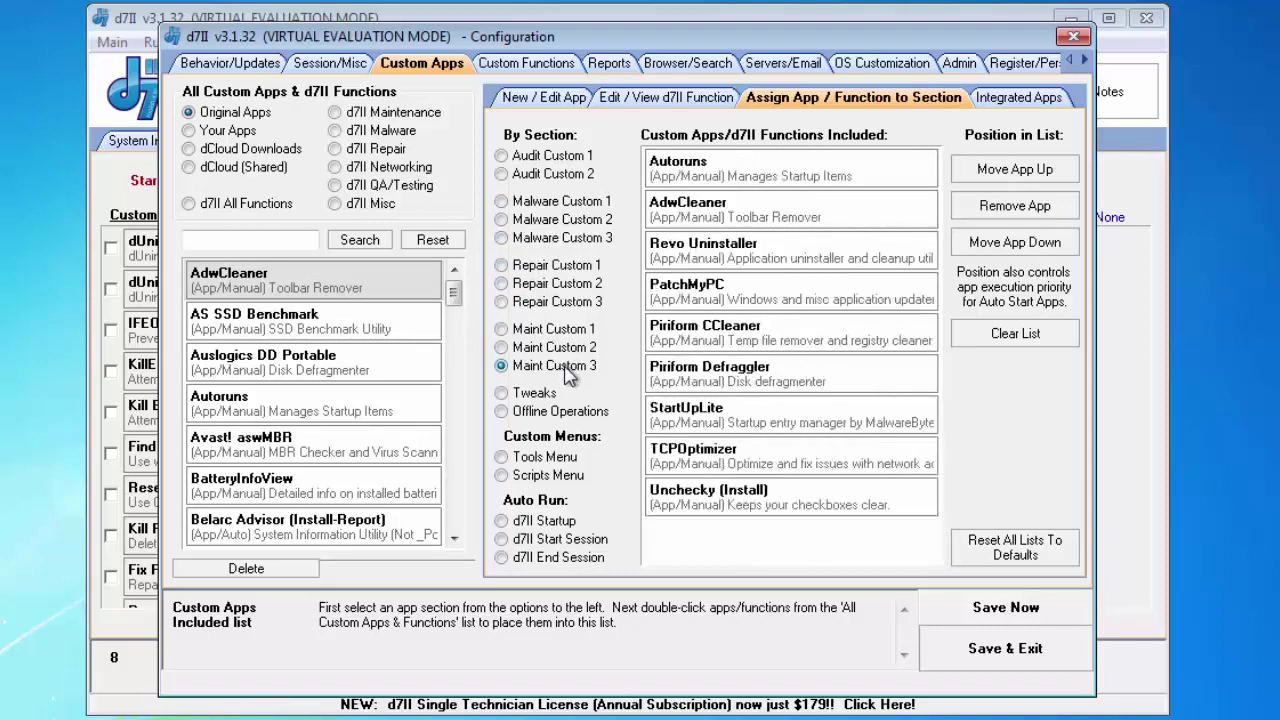
left_click(557, 349)
left_click(563, 236)
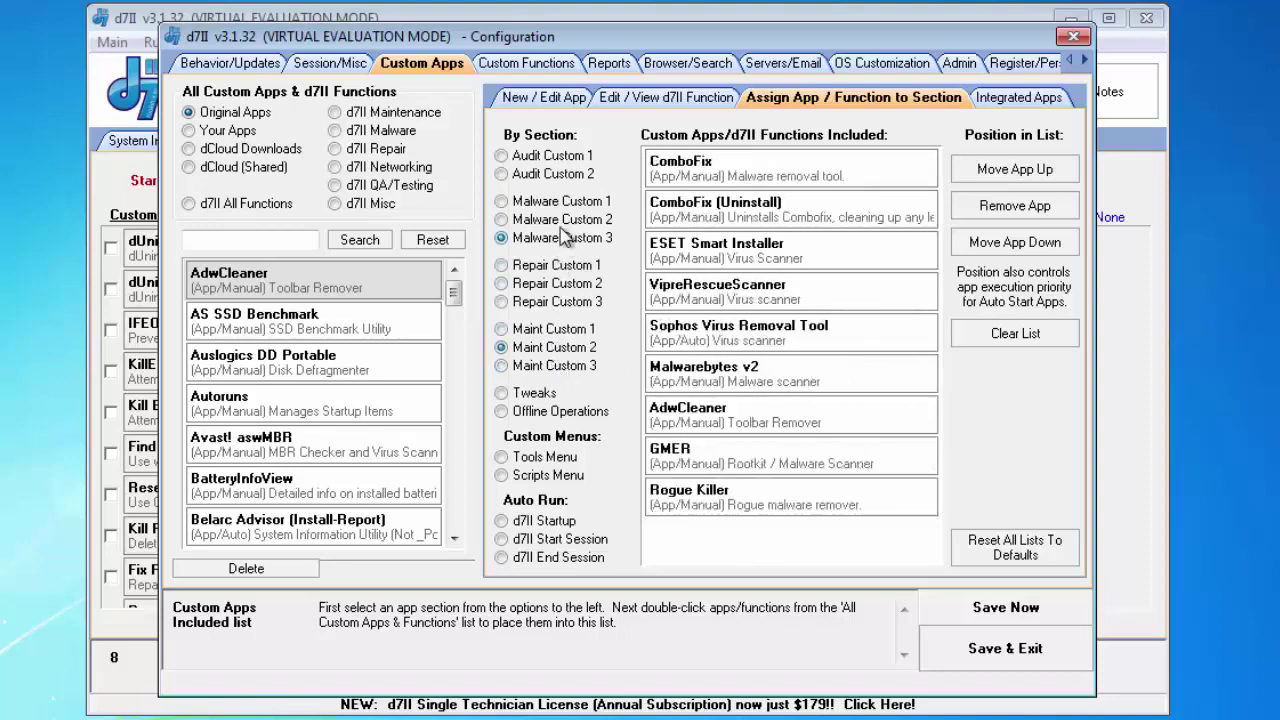
left_click(562, 219)
left_click(565, 240)
left_click(566, 219)
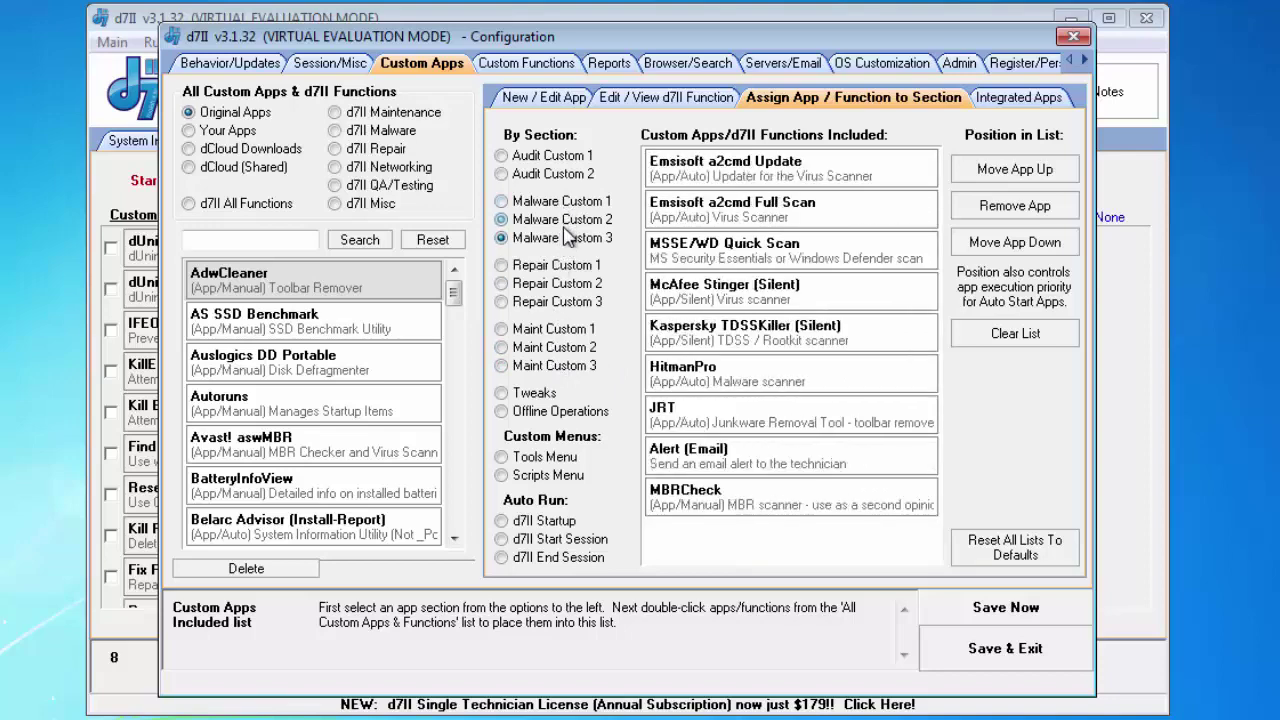
Step: Add AdwCleaner to Malware Custom 2, move it up and down, remove it, then clear the list
double_click(340, 292)
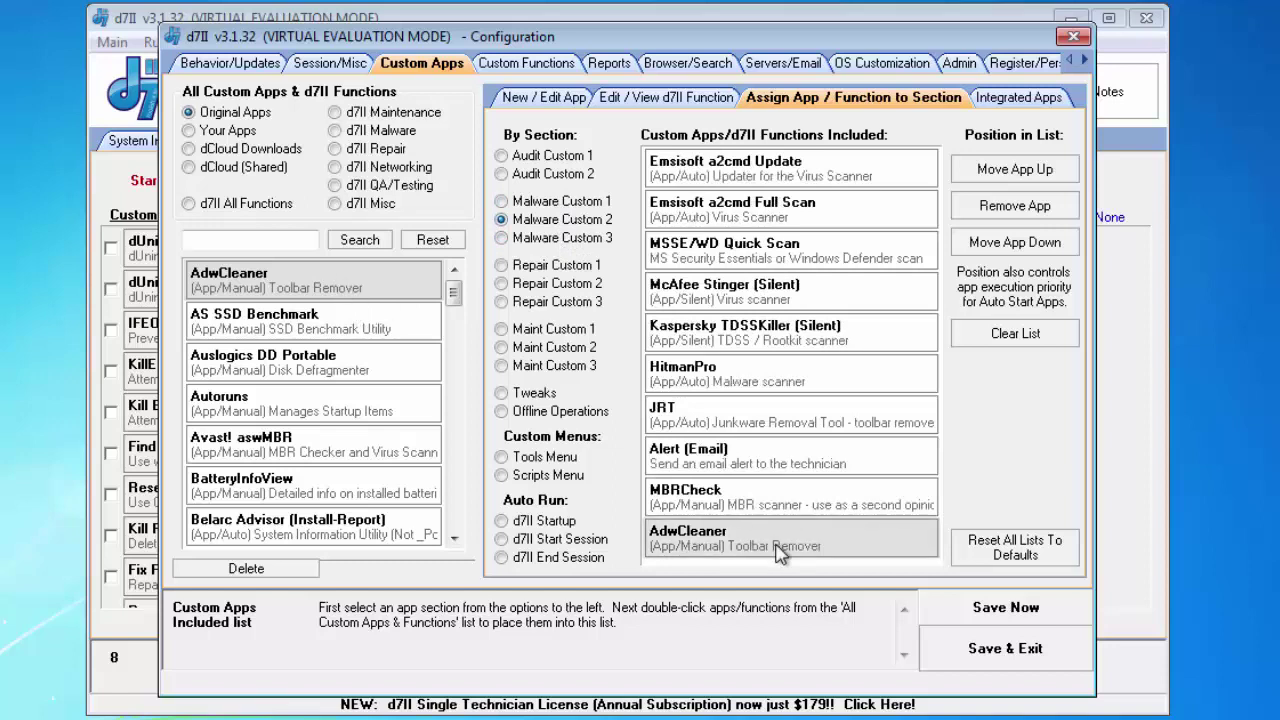
left_click(1050, 172)
left_click(1050, 172)
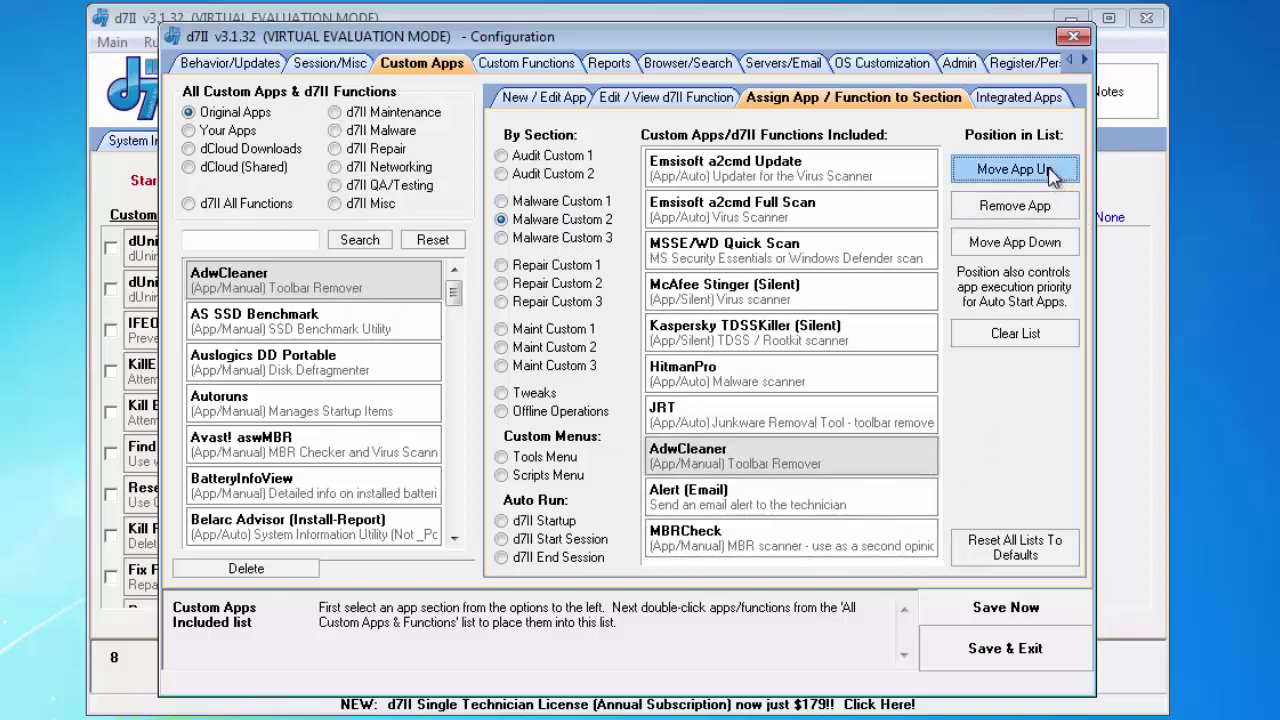
left_click(1050, 172)
left_click(1050, 172)
left_click(1050, 172)
left_click(1050, 172)
left_click(1050, 172)
left_click(1036, 248)
left_click(1036, 248)
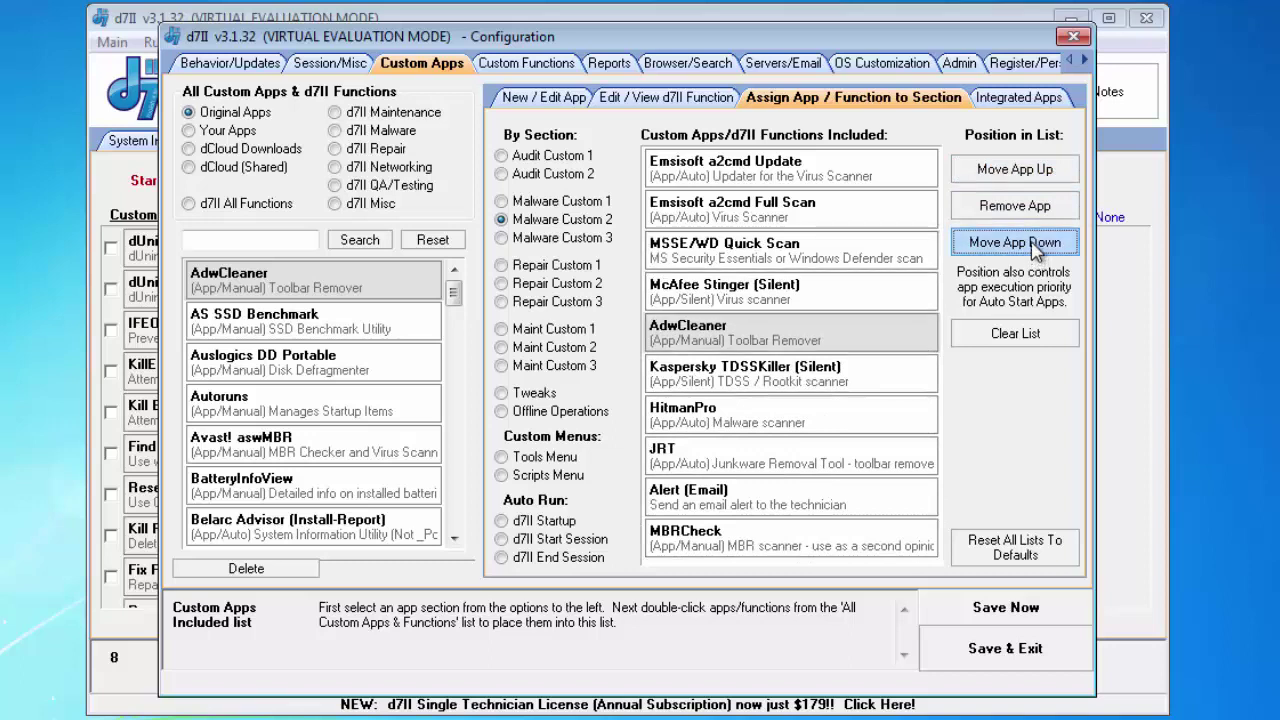
left_click(1030, 216)
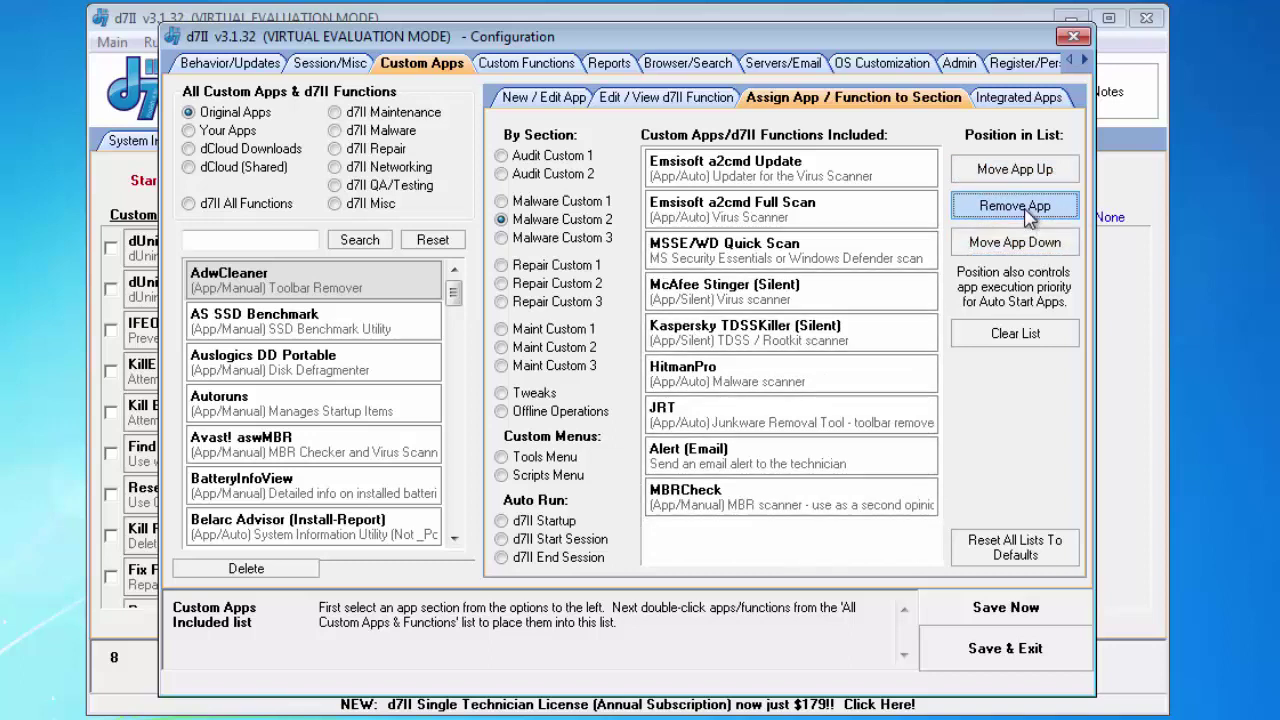
left_click(1012, 340)
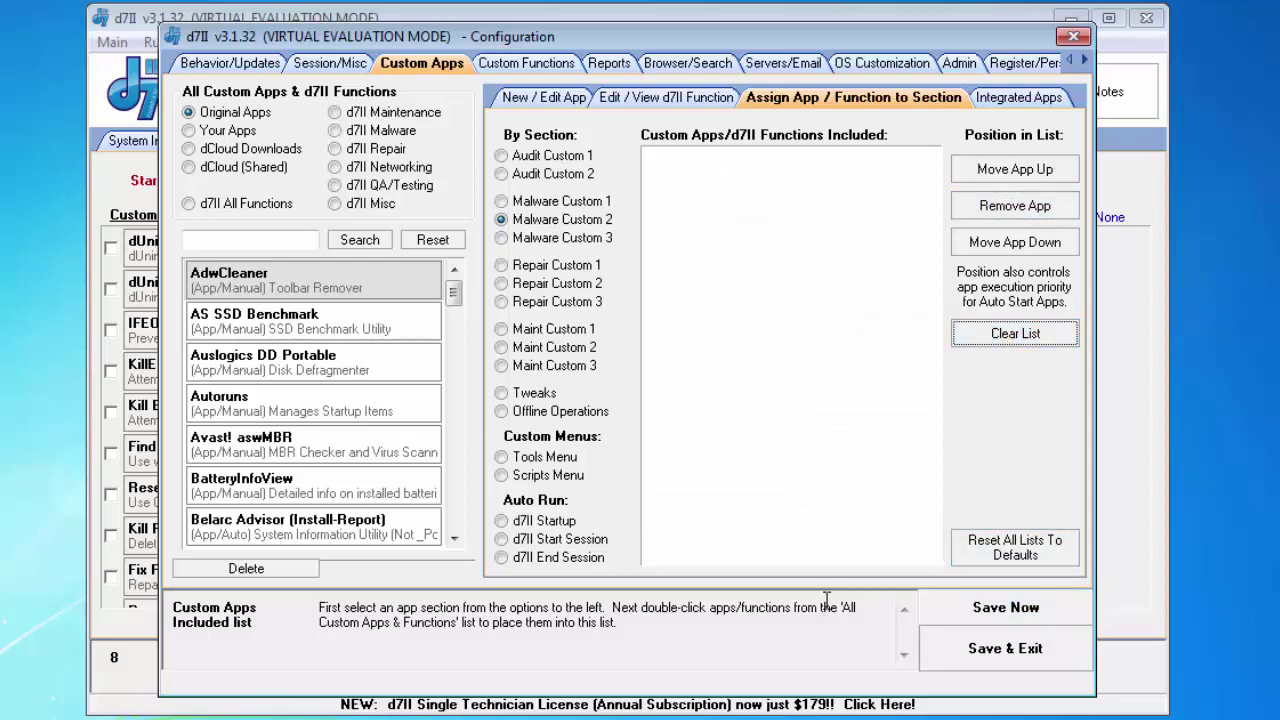
Step: Reset all section lists to defaults, confirming with YES
left_click(1010, 556)
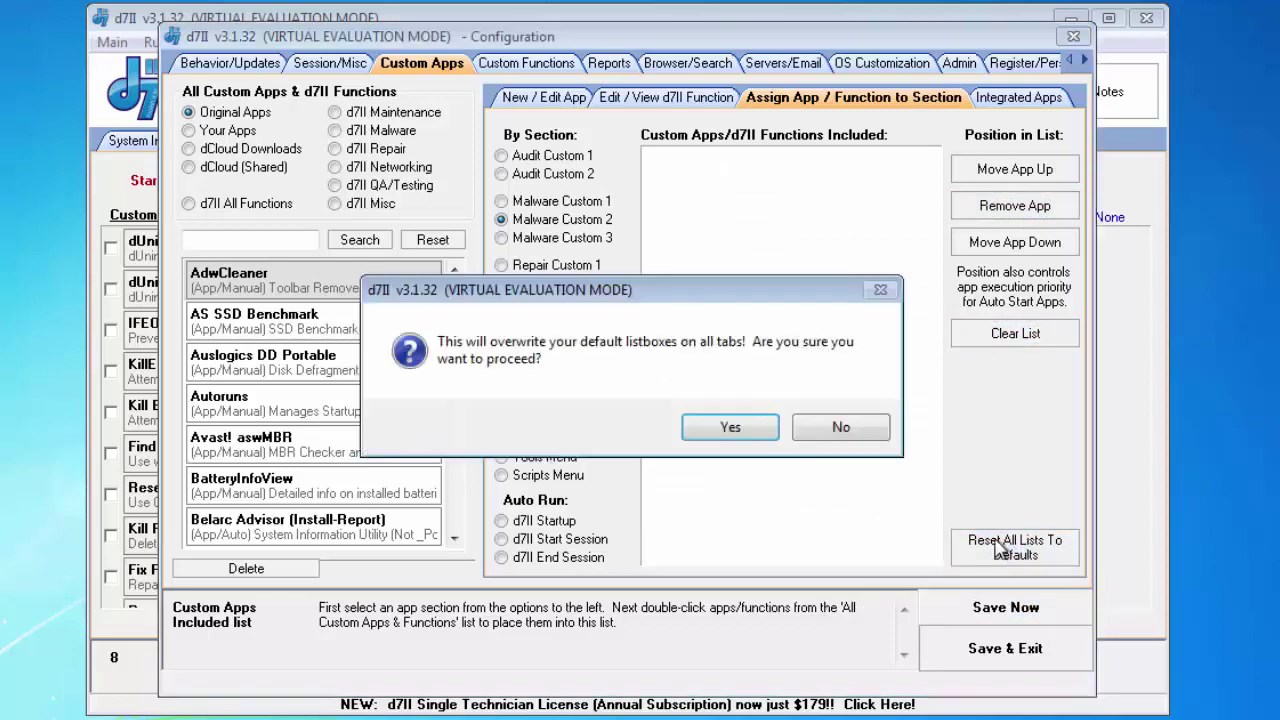
left_click(750, 430)
type("YES")
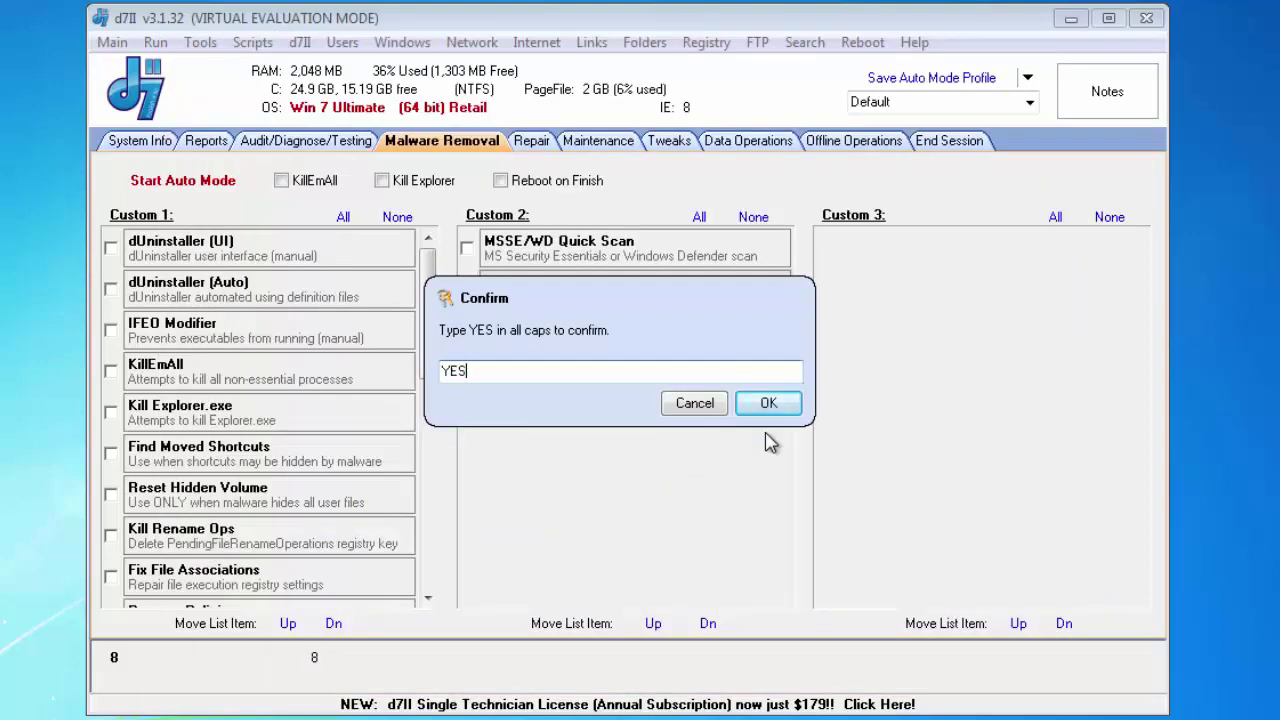
key("Return")
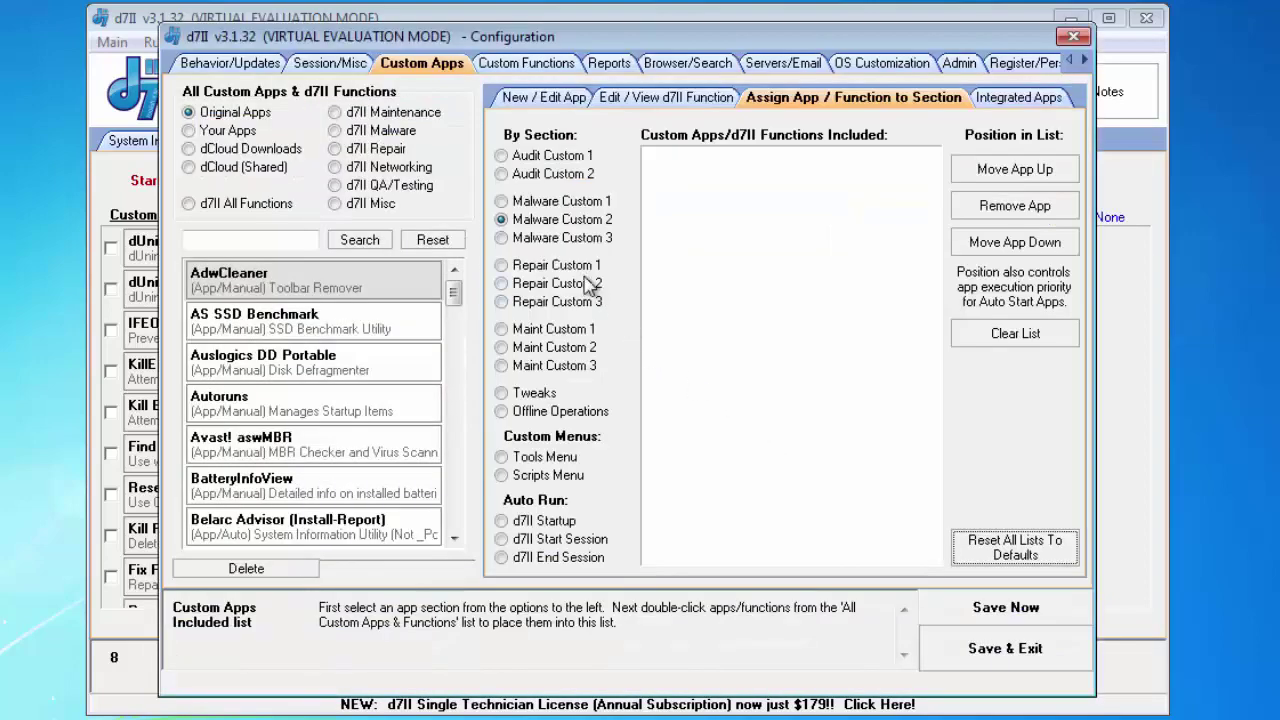
Step: Review the restored Malware Custom 3, 2 and 1 lists without saving previous changes
left_click(565, 238)
left_click(791, 433)
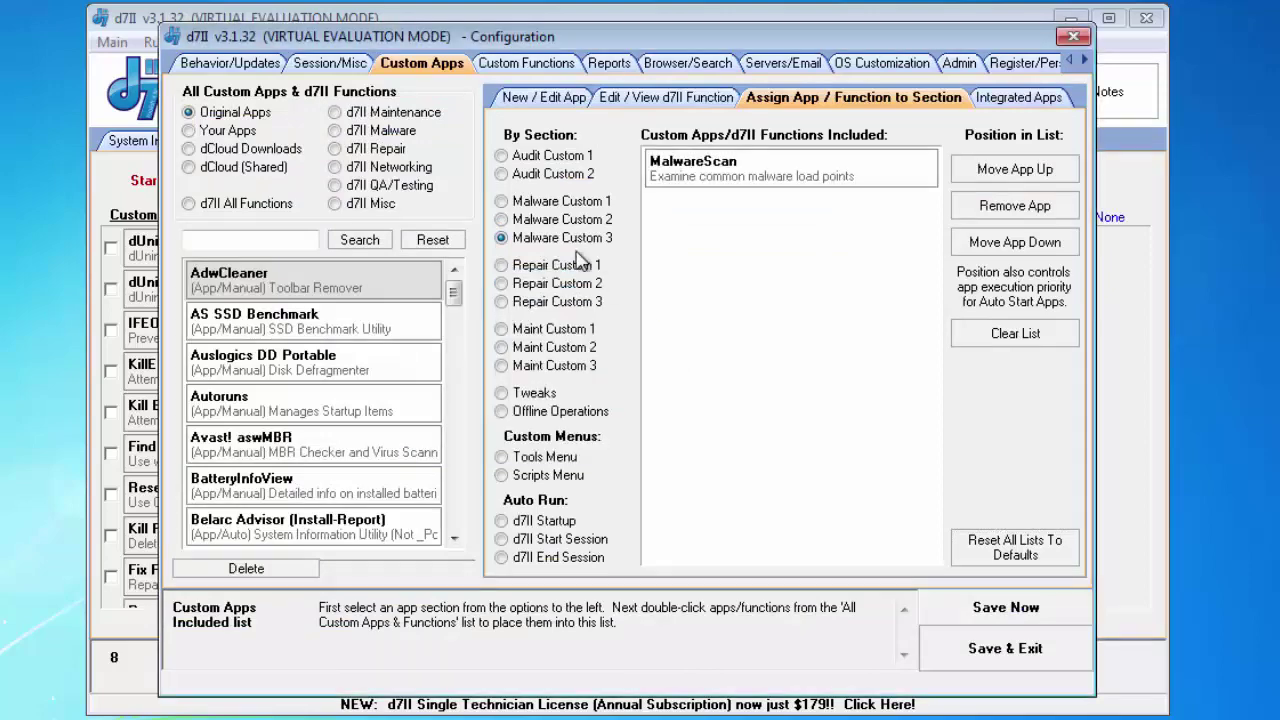
left_click(562, 220)
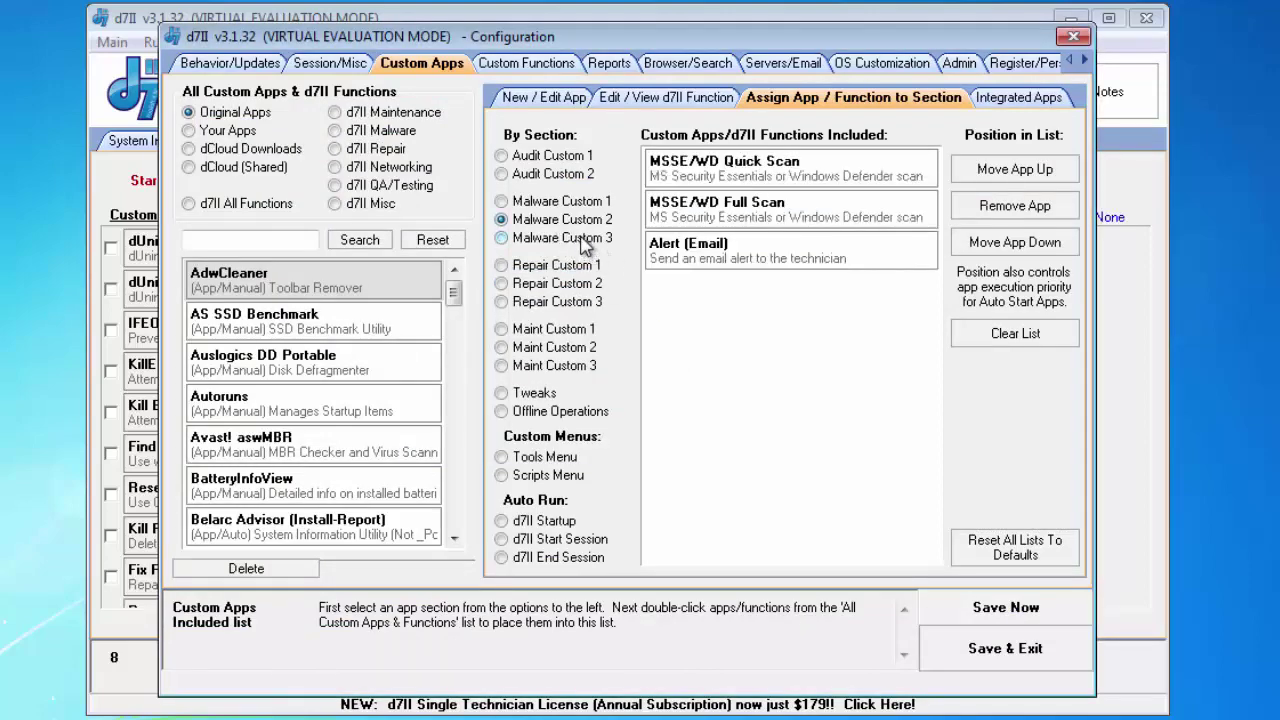
left_click(580, 238)
left_click(574, 220)
left_click(576, 204)
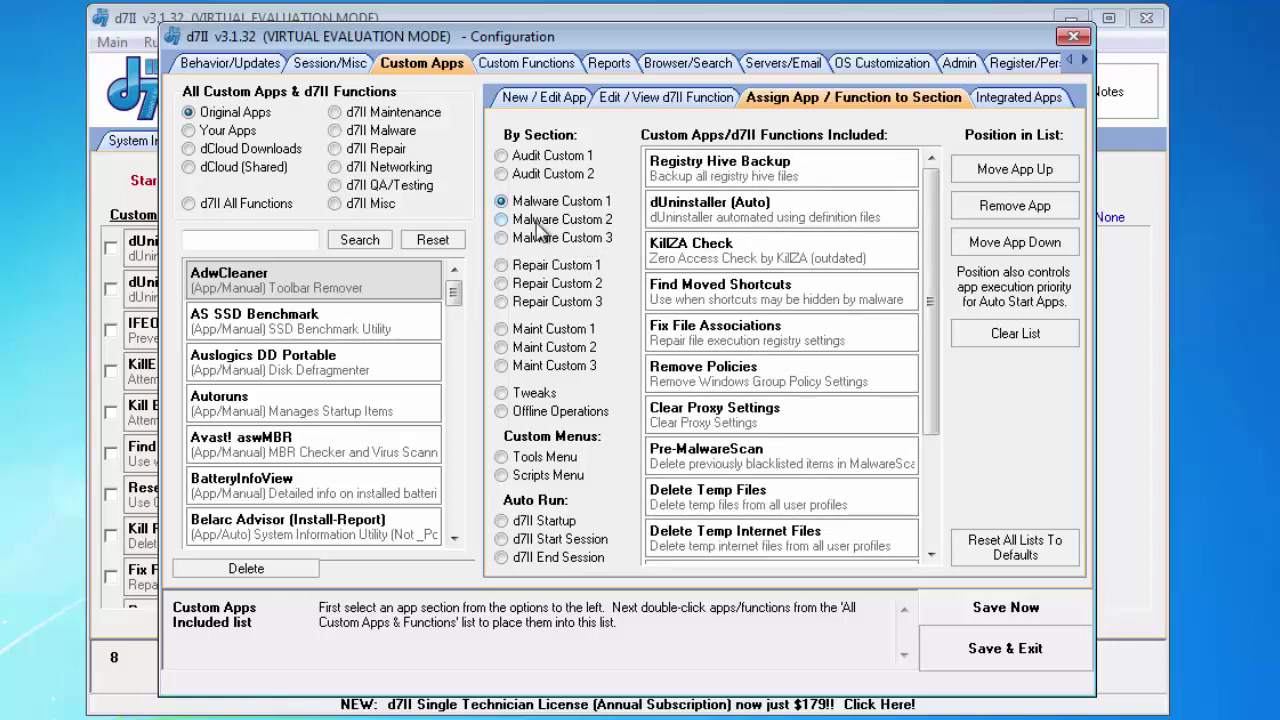
Step: Switch to d7II All Functions and search for 'windows update'
left_click(598, 220)
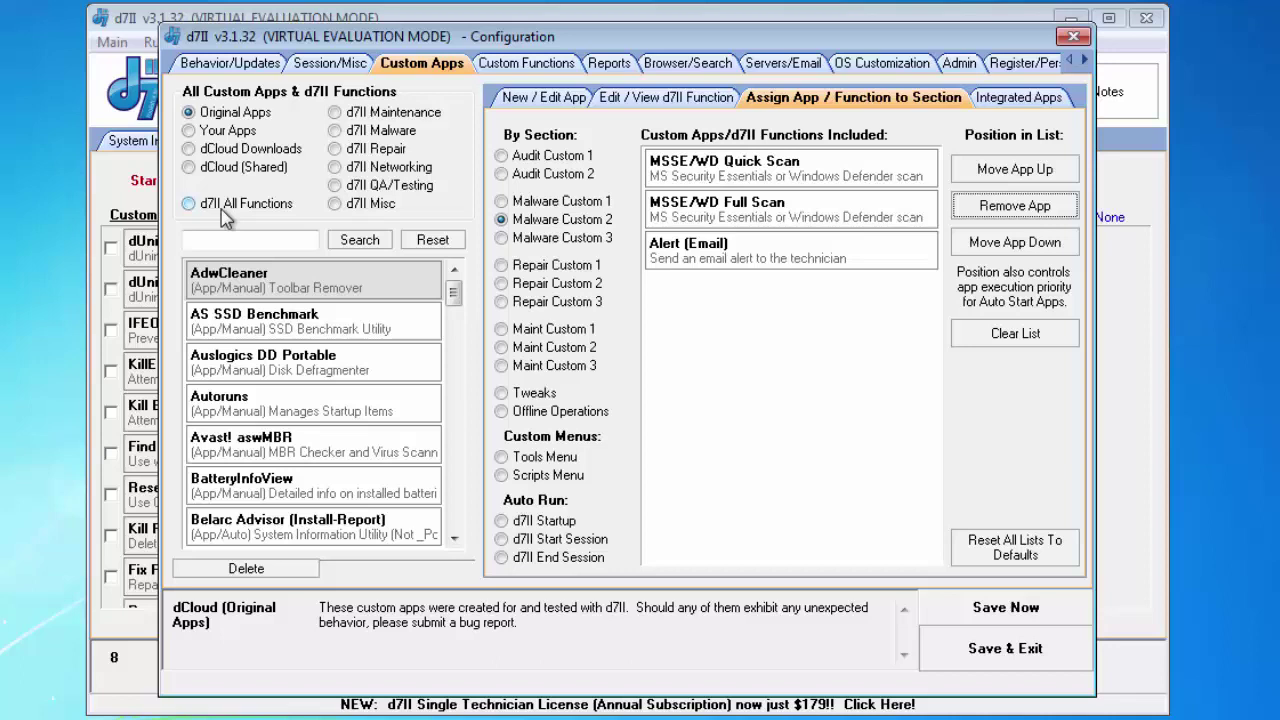
left_click(260, 204)
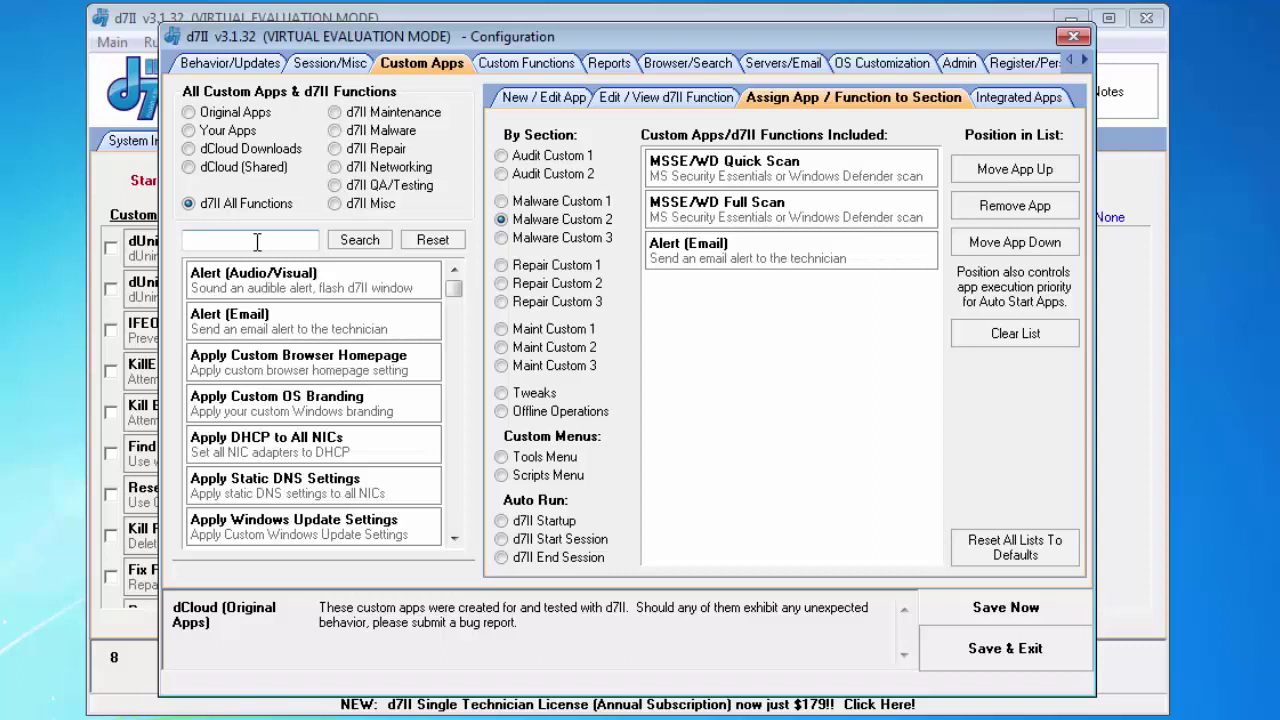
left_click(254, 244)
type("windows update")
left_click(378, 247)
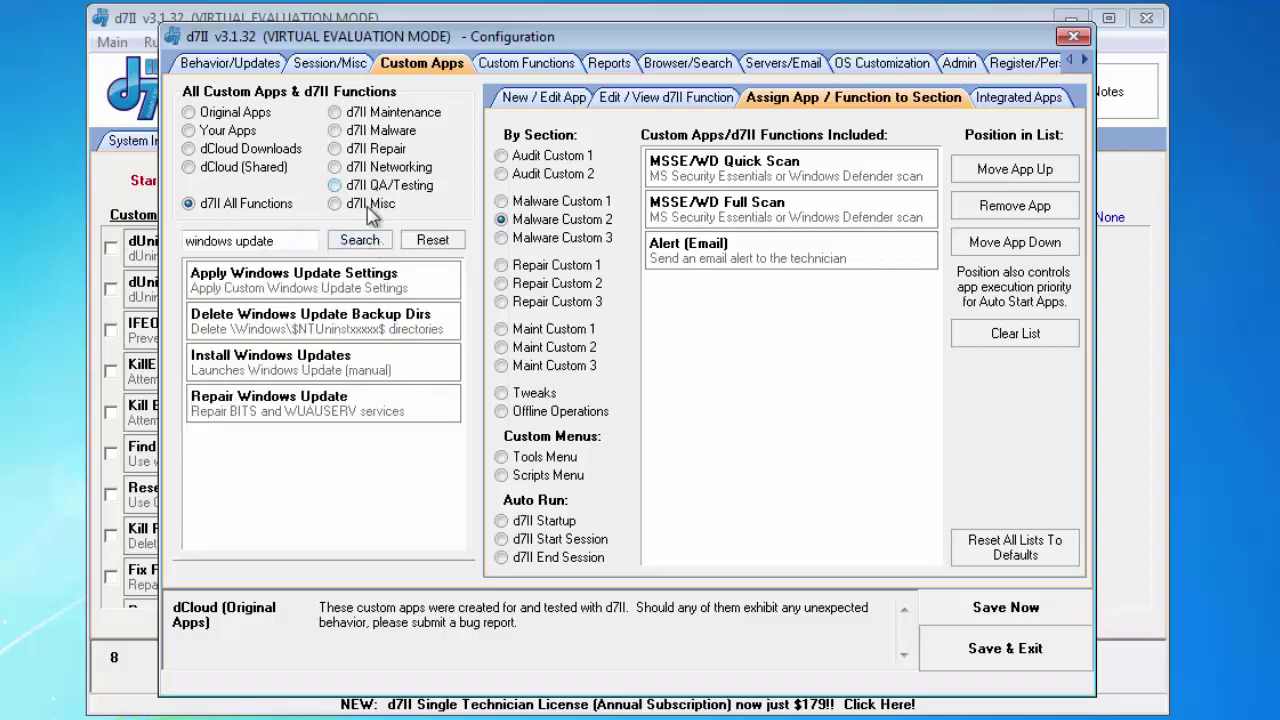
Step: Inspect Apply Windows Update Settings and Repair Windows Update, then reset the search to the full list
left_click(332, 292)
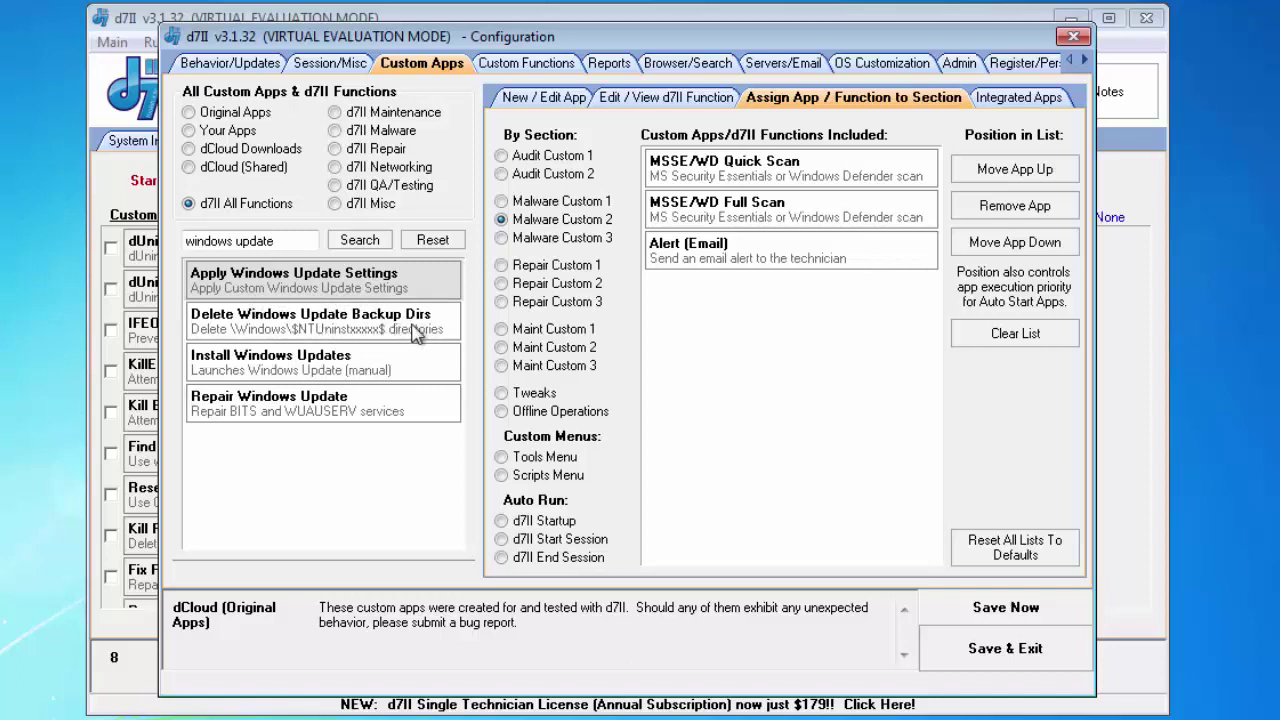
left_click(335, 410)
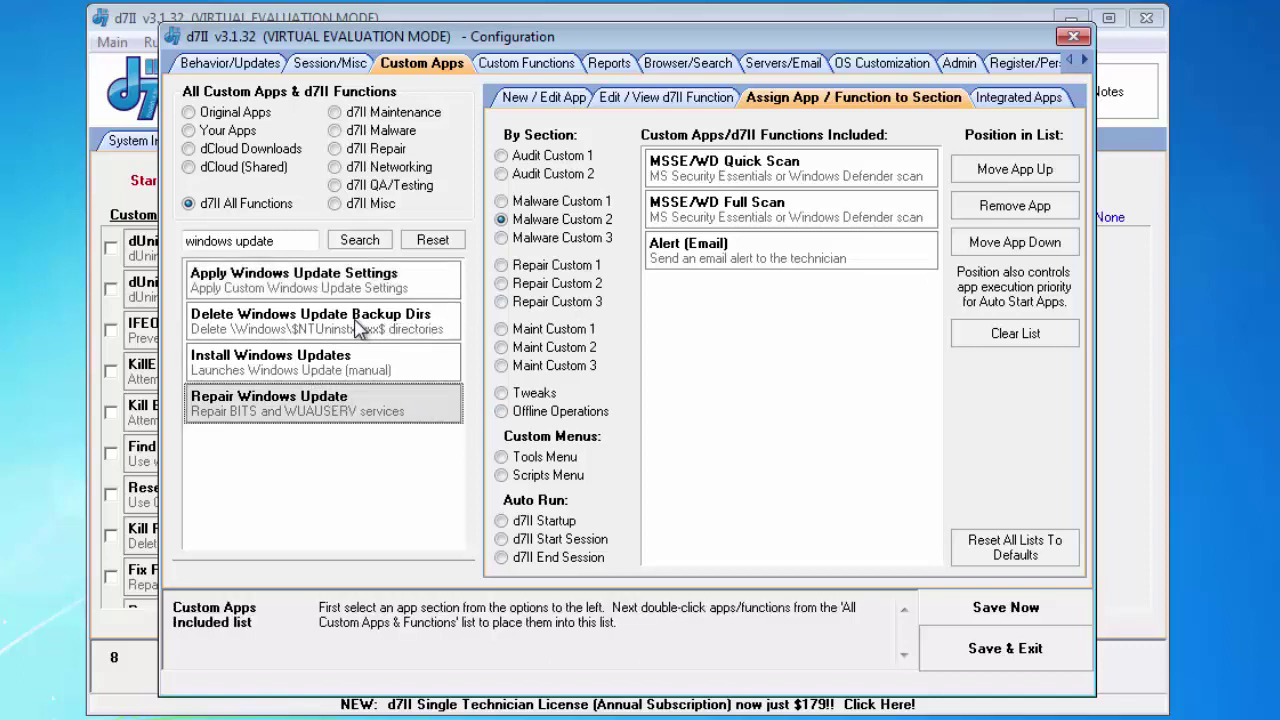
left_click(433, 240)
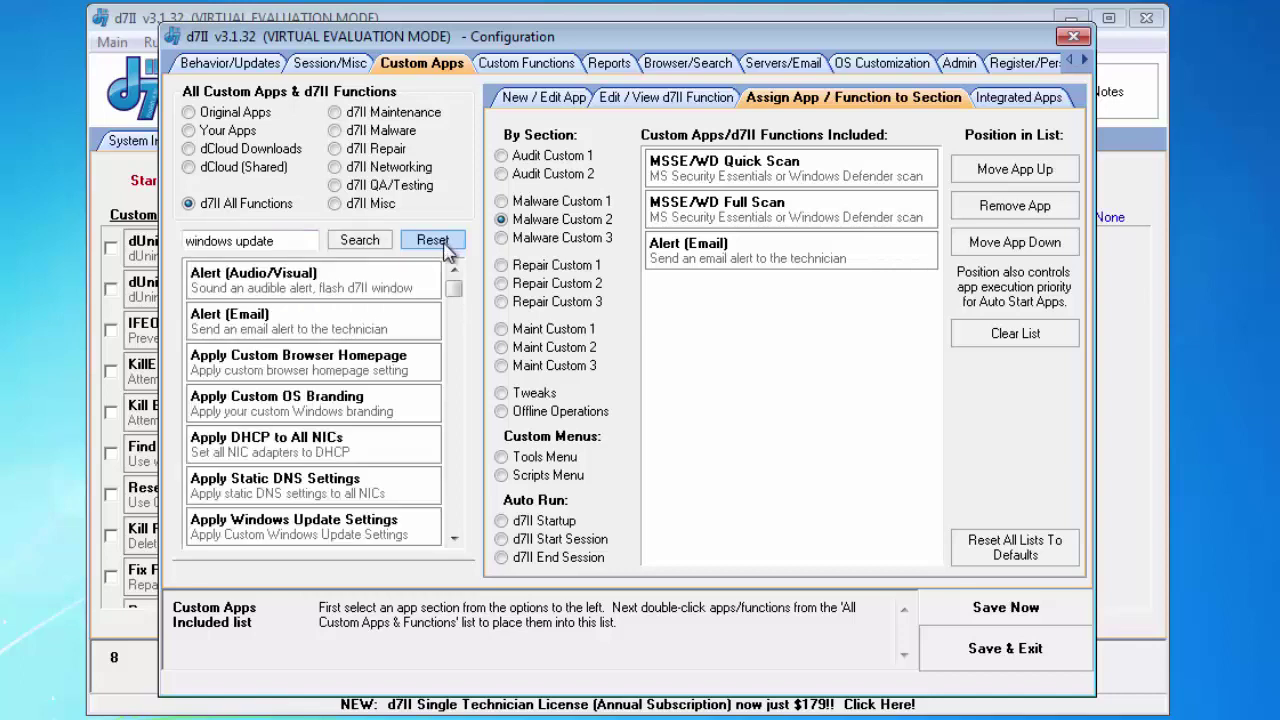
left_click_drag(290, 241, 25, 222)
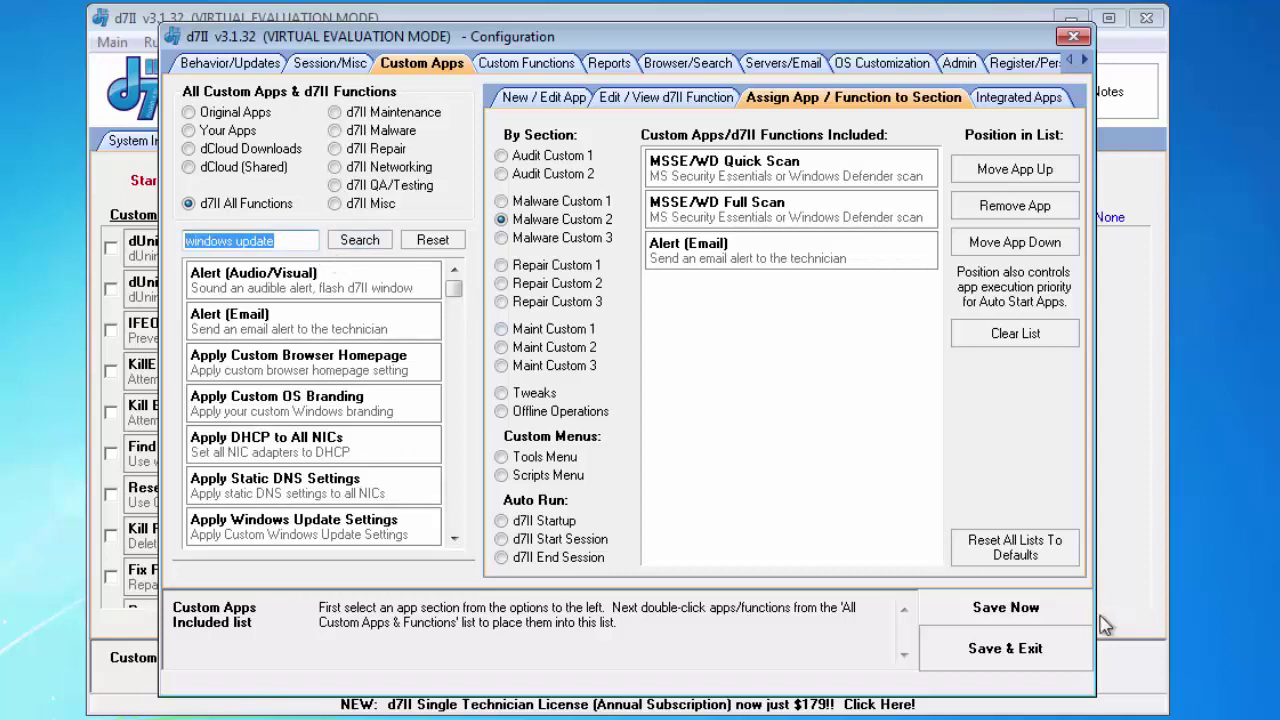
Step: Save & Exit the configuration, then select the Alert (Email) function in Malware Custom 2
left_click(965, 664)
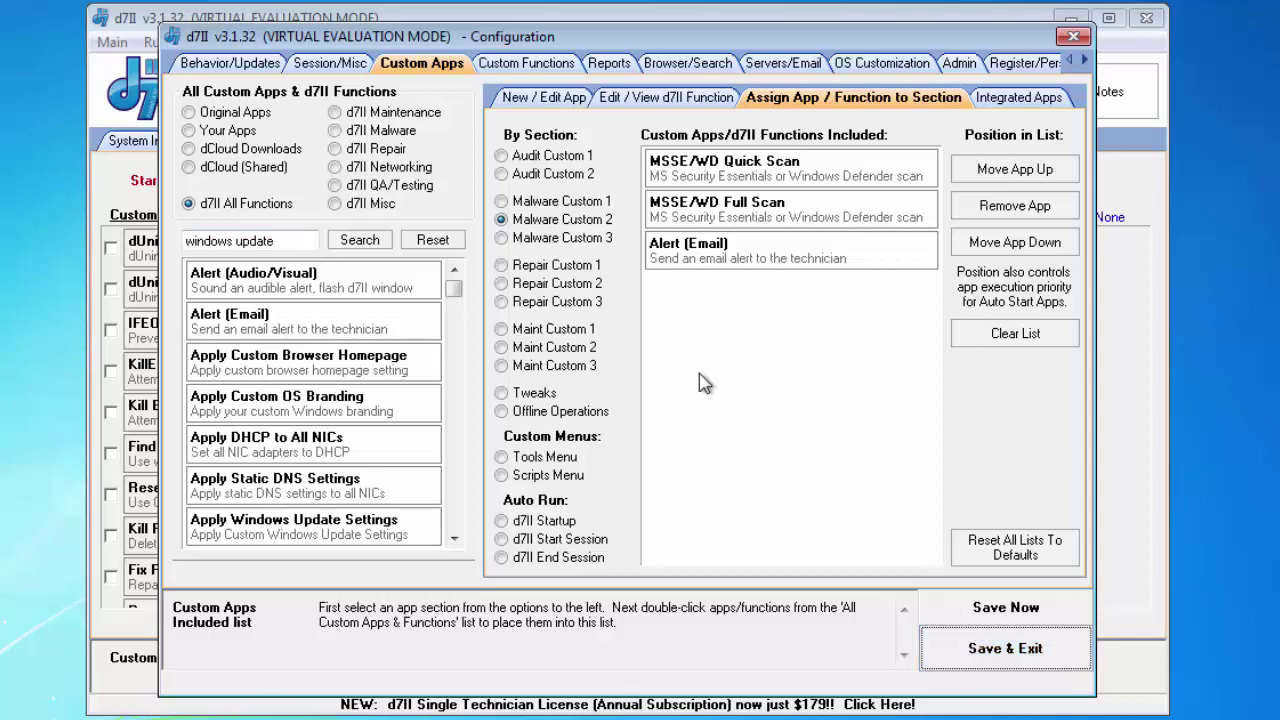
left_click(288, 336)
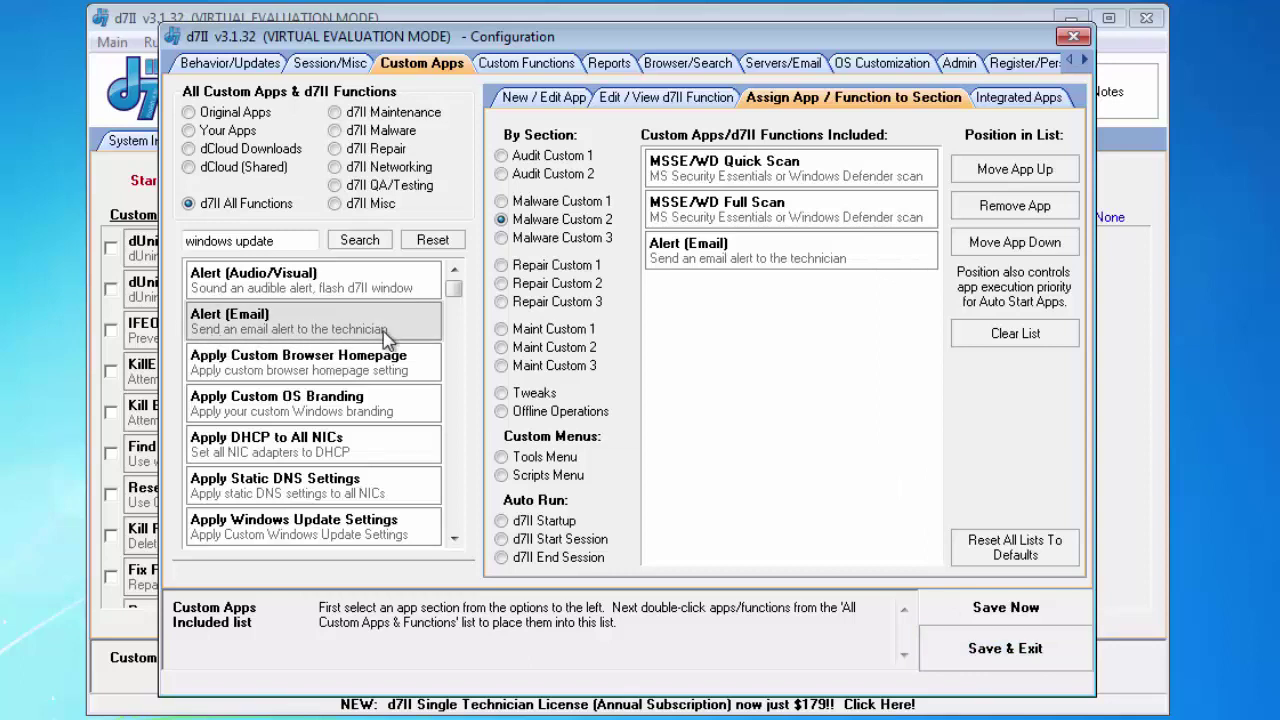
left_click(1045, 655)
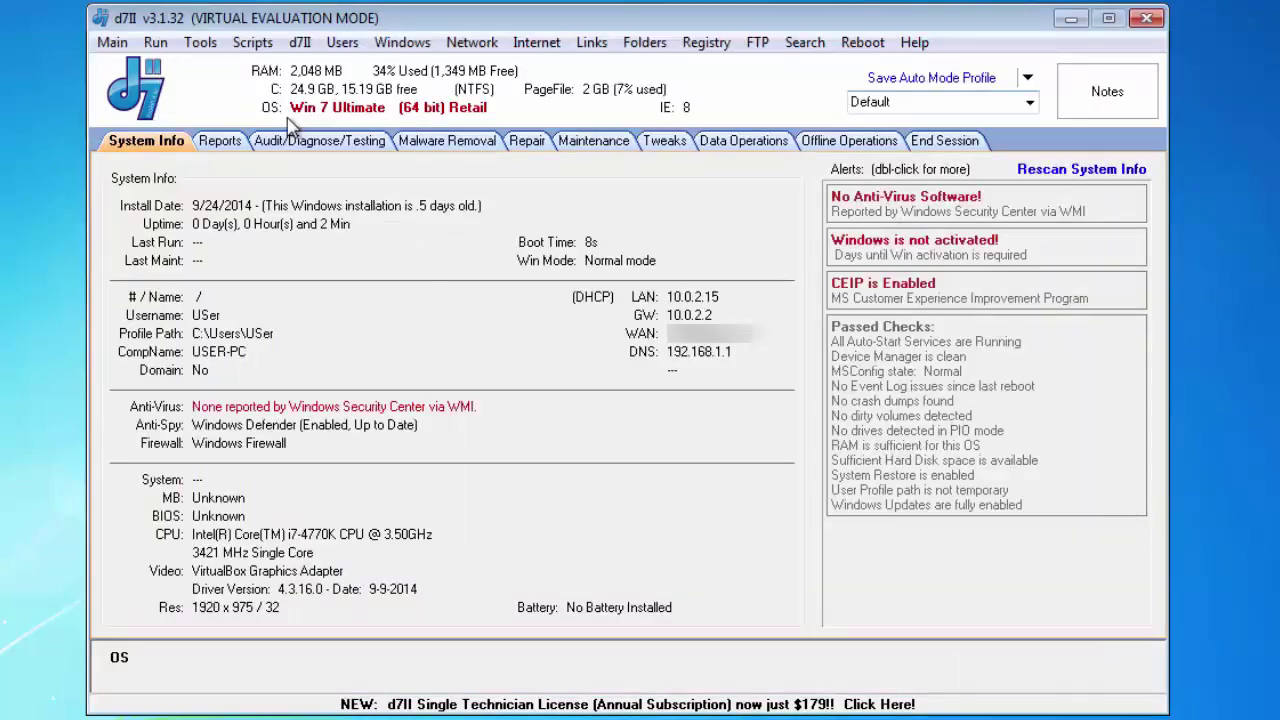